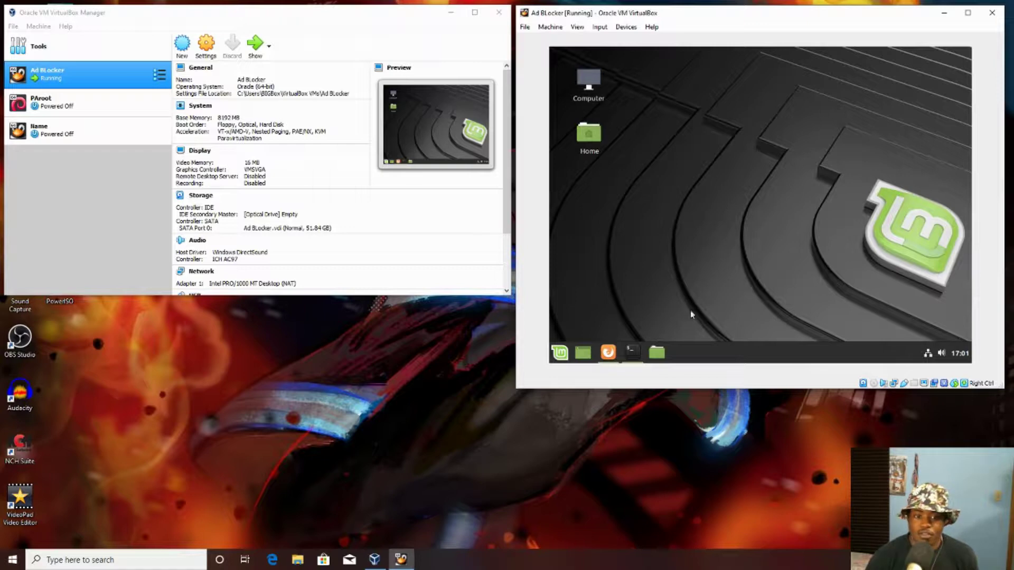
- Copy the command "sudo add-apt-repository ppa:team-xbmc/ppa" from the Kodi wiki's Linux installation page
click(641, 358)
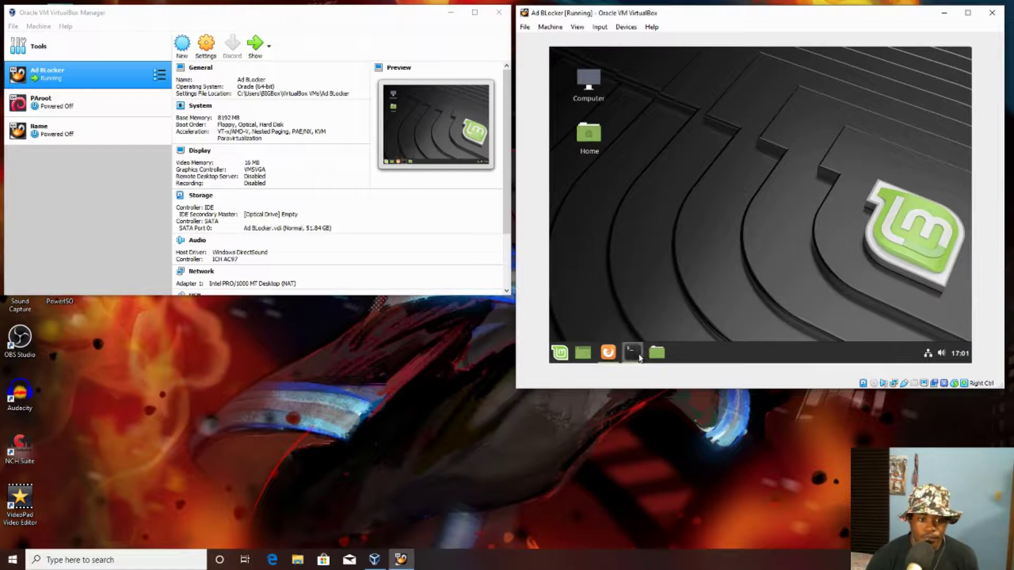
click(608, 353)
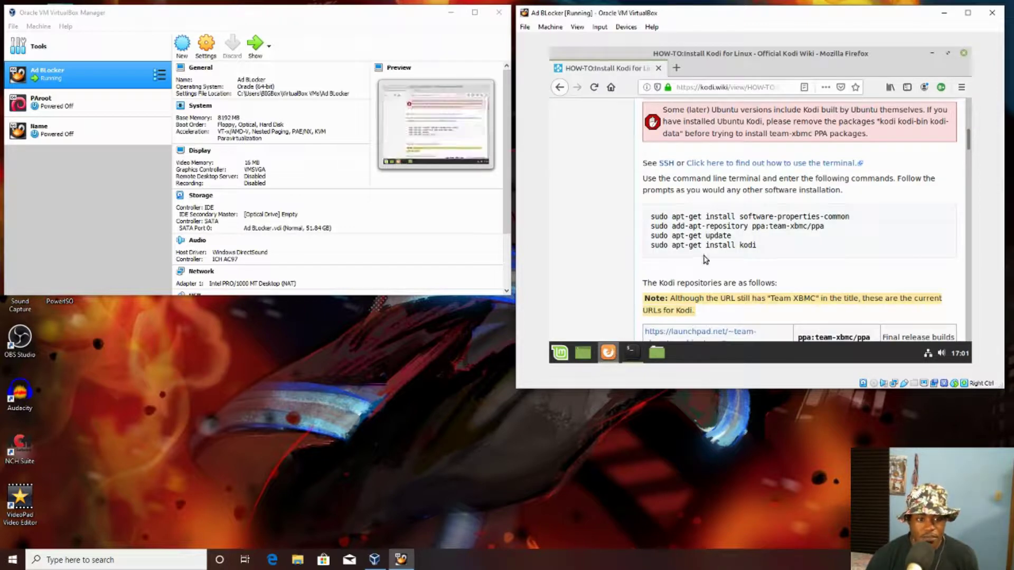
drag(759, 246, 653, 220)
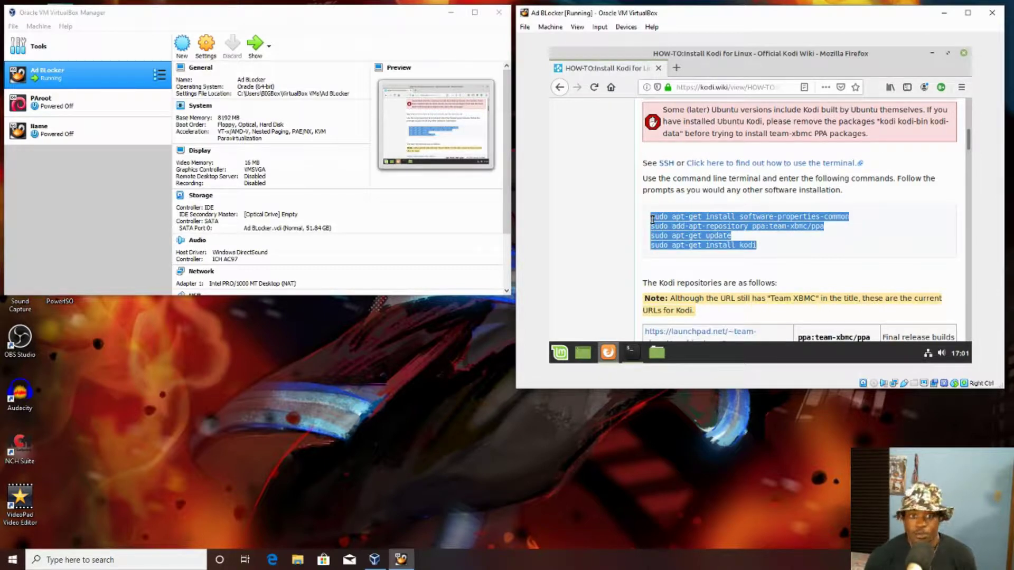
click(739, 245)
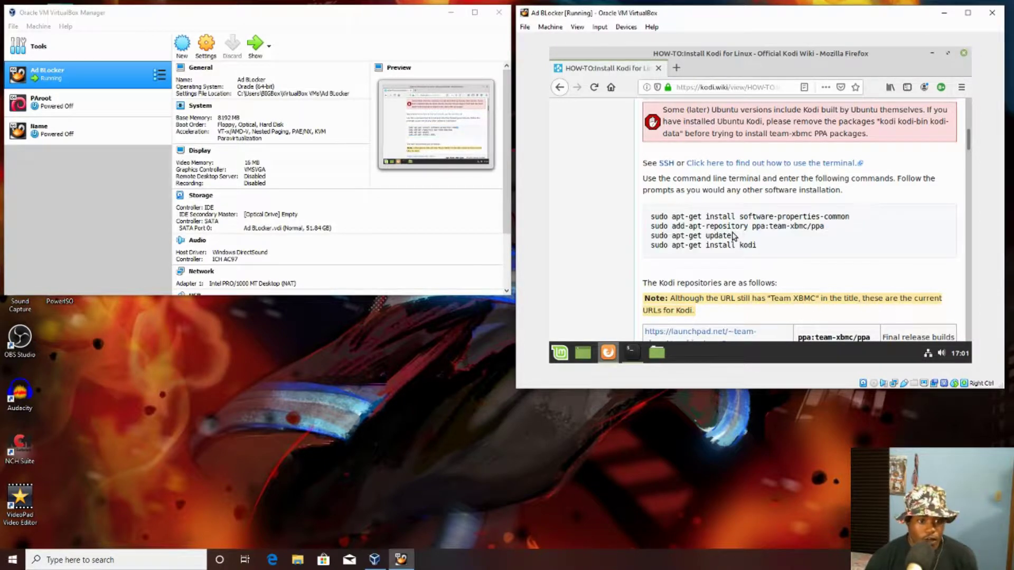
triple_click(729, 227)
right_click(729, 227)
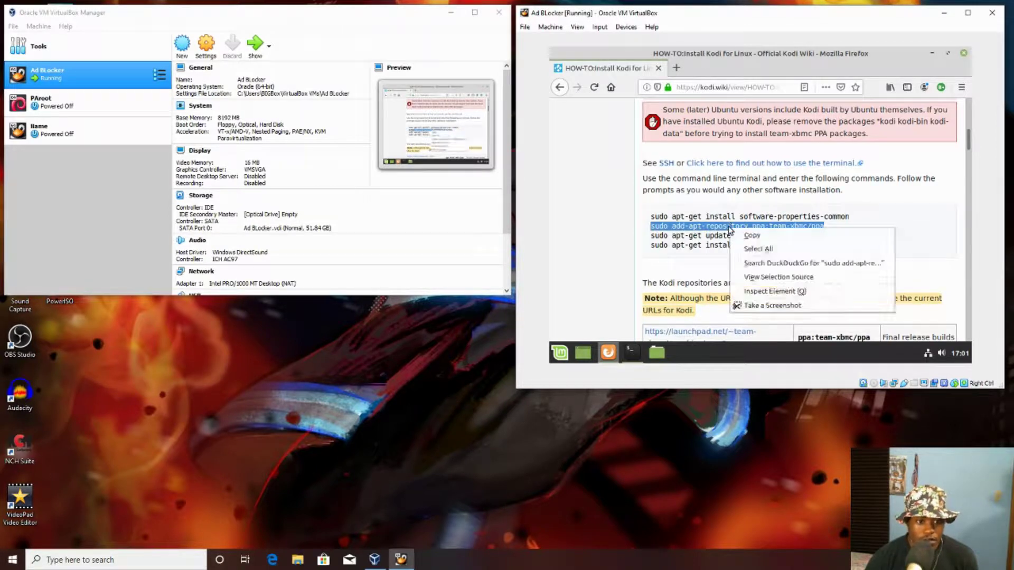
click(749, 235)
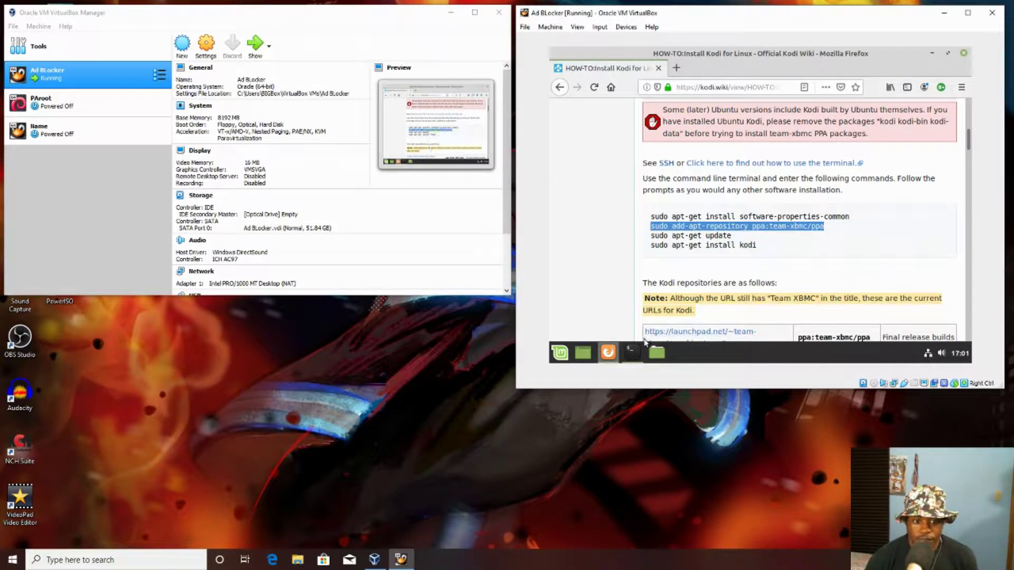
- Replace the leftover command in the terminal with the copied "sudo add-apt-repository ppa:team-xbmc/ppa", run it and confirm adding the PPA
click(638, 354)
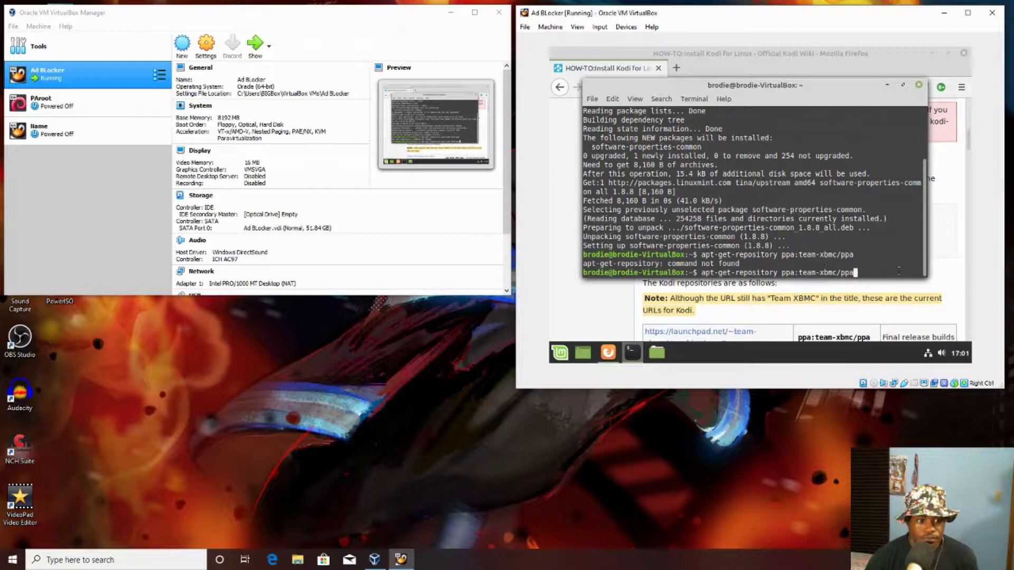
key(Up)
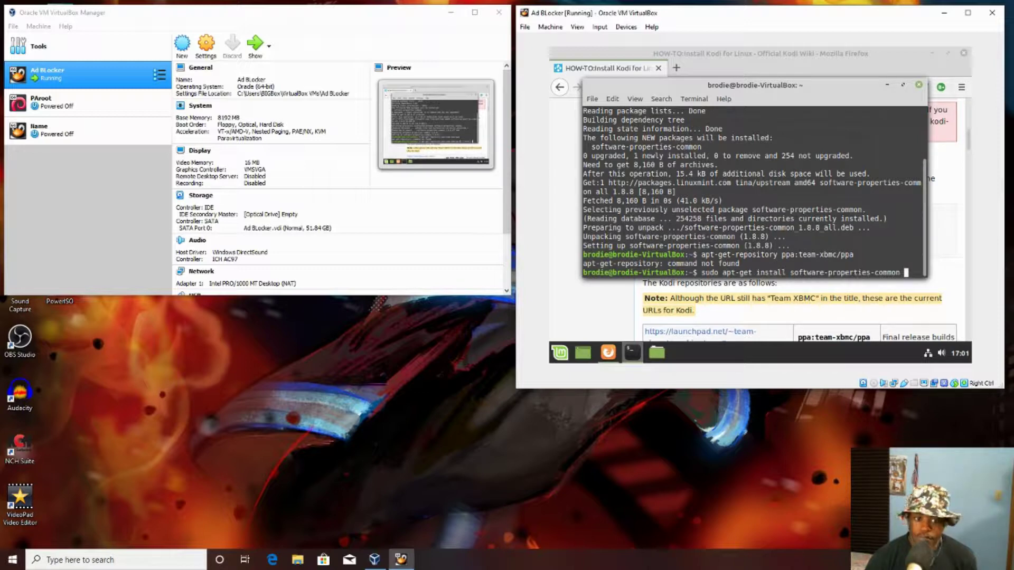
key(Up)
key(BackSpace)
key(BackSpace)
key(BackSpace)
key(BackSpace)
key(BackSpace)
key(BackSpace)
key(BackSpace)
key(BackSpace)
key(BackSpace)
key(BackSpace)
key(BackSpace)
key(BackSpace)
key(BackSpace)
key(BackSpace)
key(BackSpace)
key(BackSpace)
key(BackSpace)
key(BackSpace)
key(BackSpace)
key(BackSpace)
key(BackSpace)
key(BackSpace)
key(BackSpace)
key(BackSpace)
key(BackSpace)
key(BackSpace)
key(BackSpace)
key(BackSpace)
key(BackSpace)
key(BackSpace)
key(BackSpace)
key(BackSpace)
key(ctrl+shift+v)
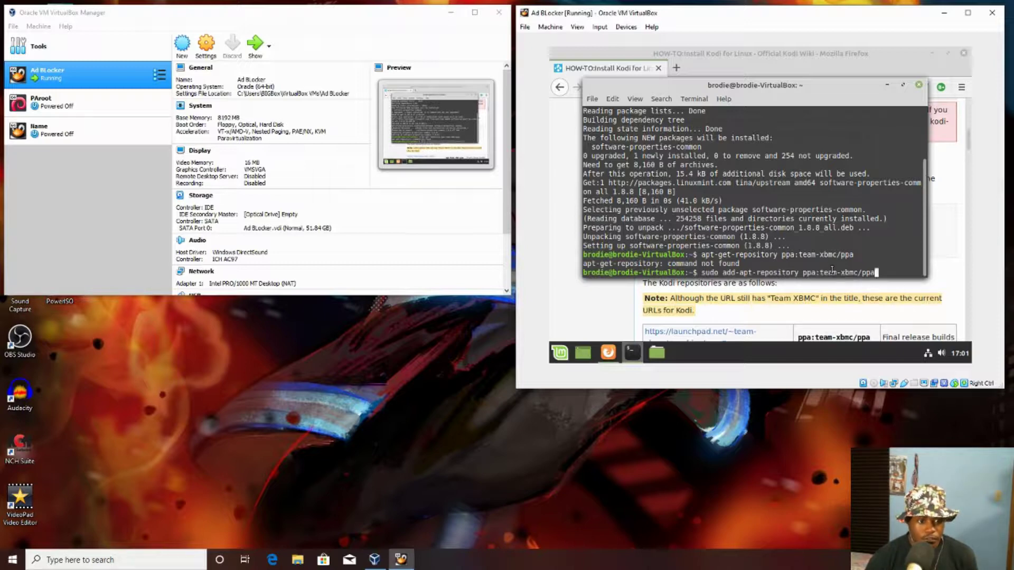
key(Return)
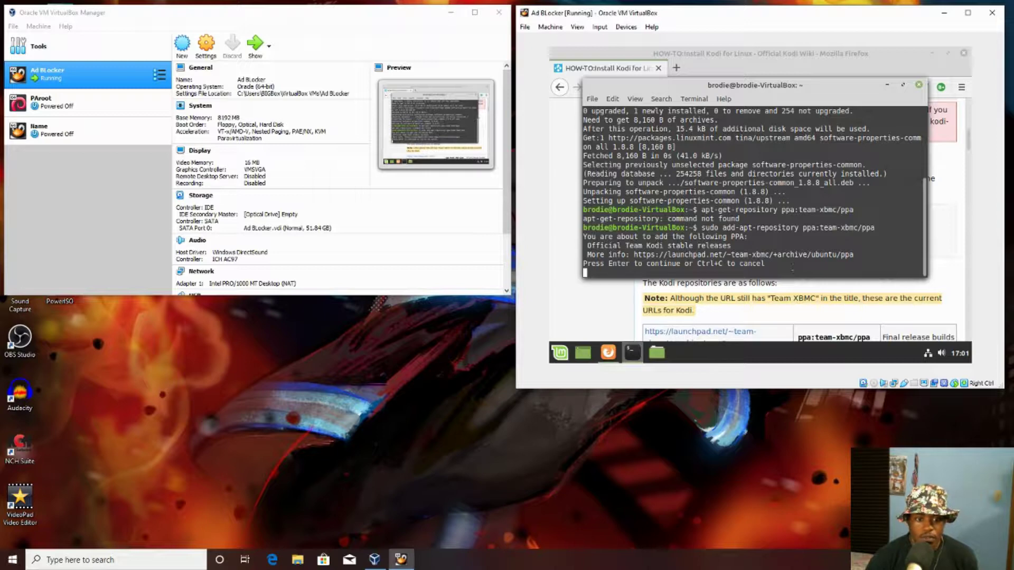
key(Return)
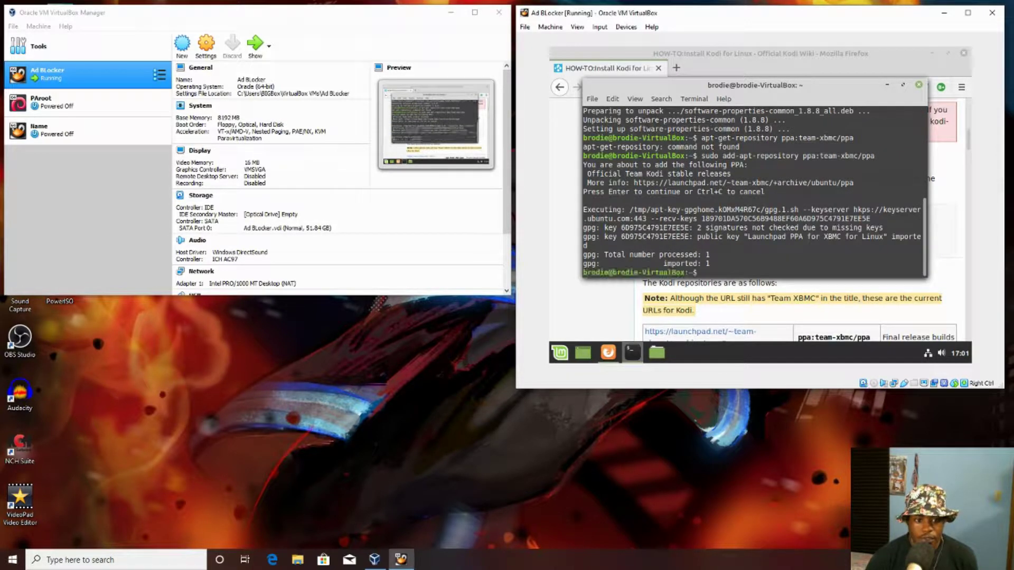
- Copy "sudo apt-get update" from the Kodi wiki page and run it in the terminal
click(605, 318)
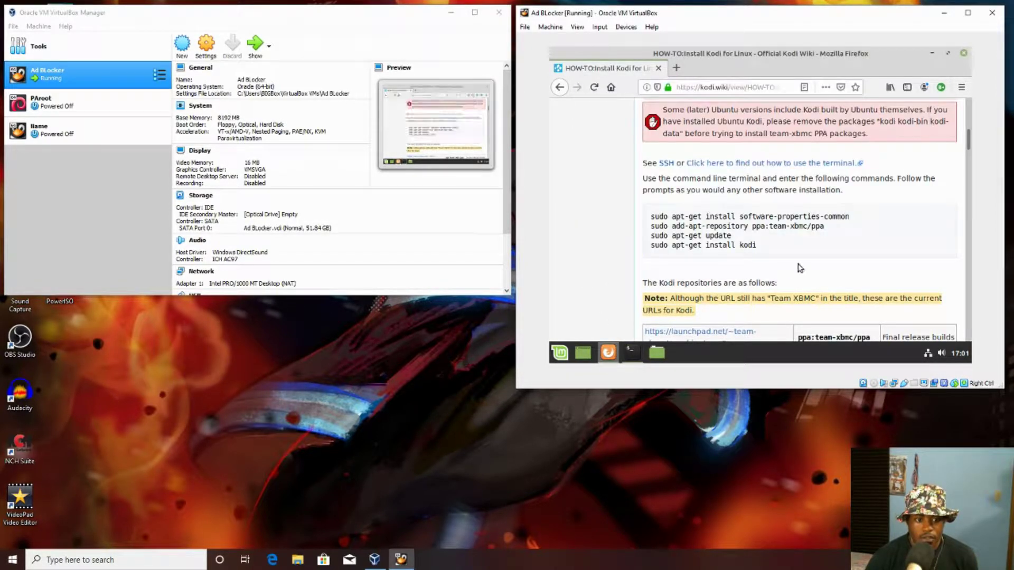
triple_click(711, 236)
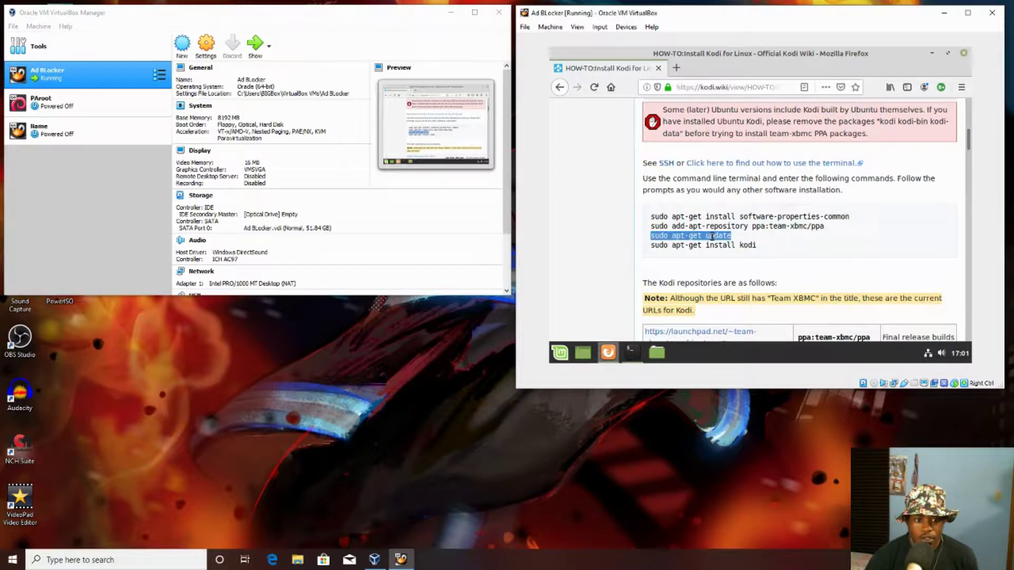
right_click(712, 238)
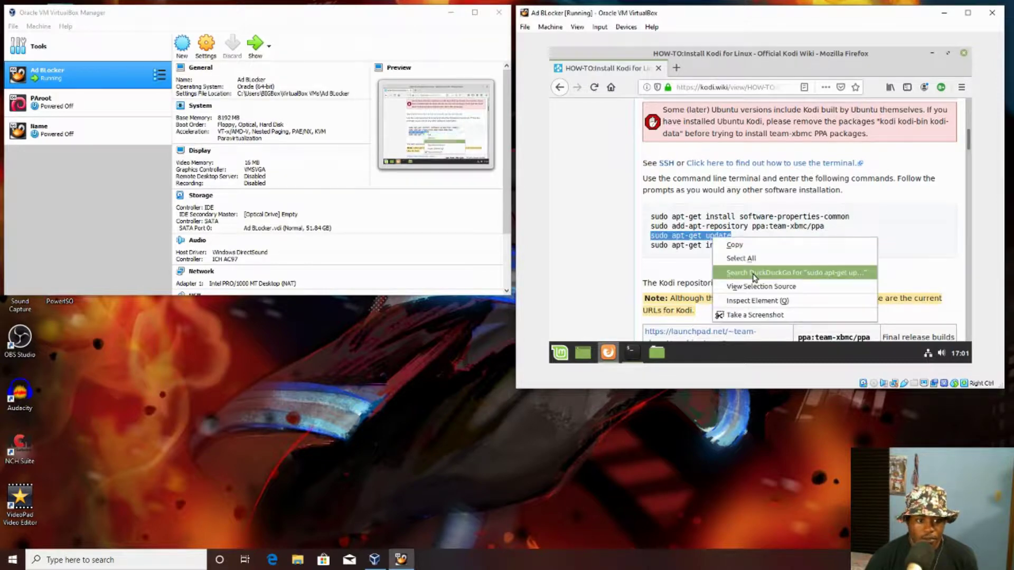
click(748, 245)
click(632, 351)
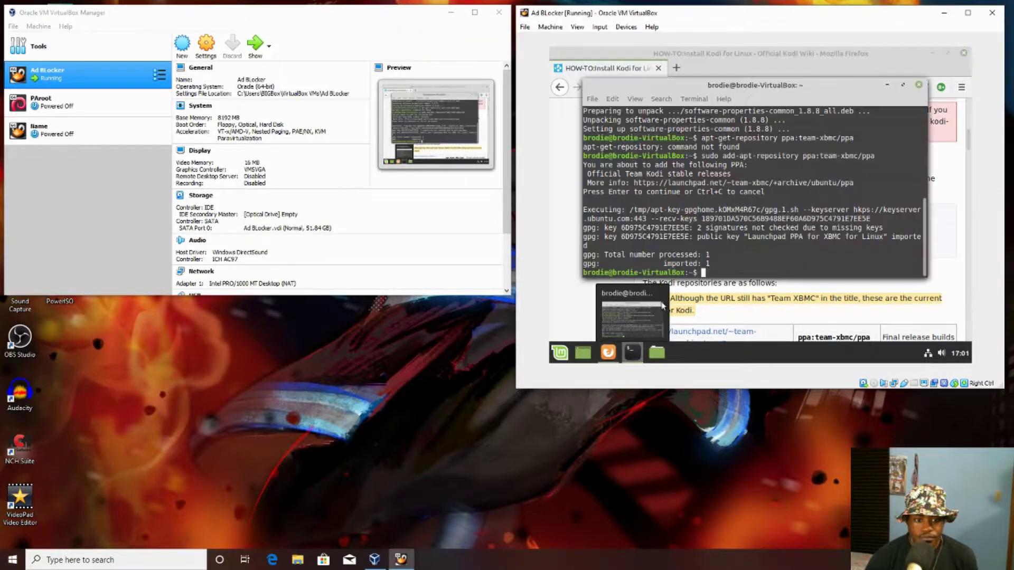
key(ctrl+shift+v)
key(Return)
- Copy "sudo apt-get install kodi" from the wiki page, run it in the terminal and agree to continue the installation
click(611, 309)
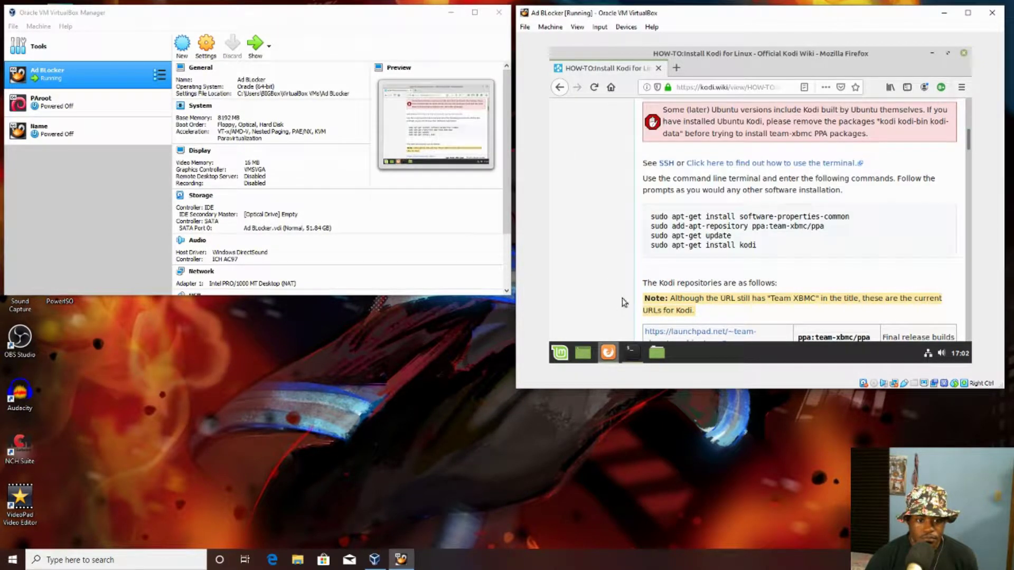
triple_click(728, 247)
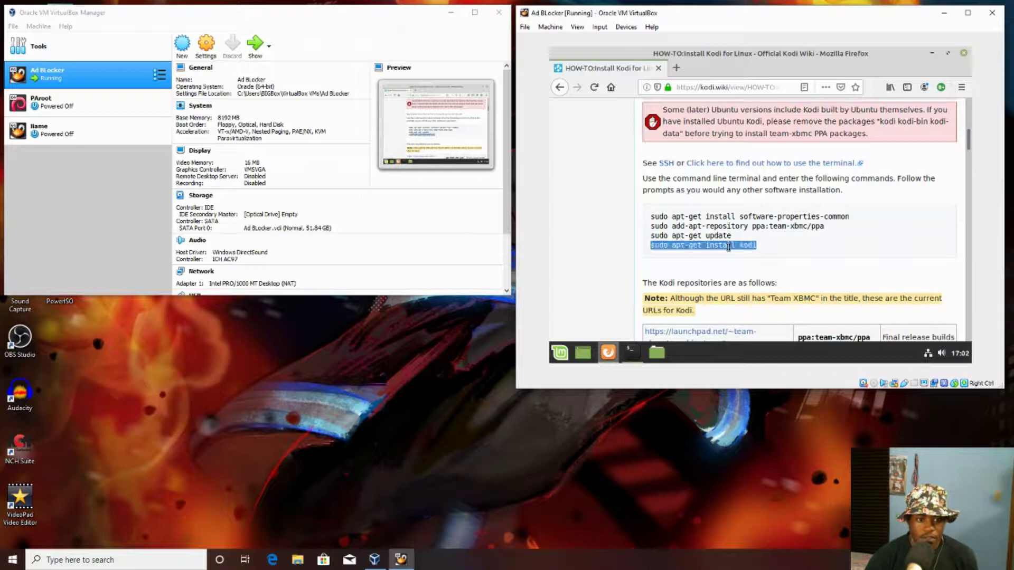
right_click(734, 246)
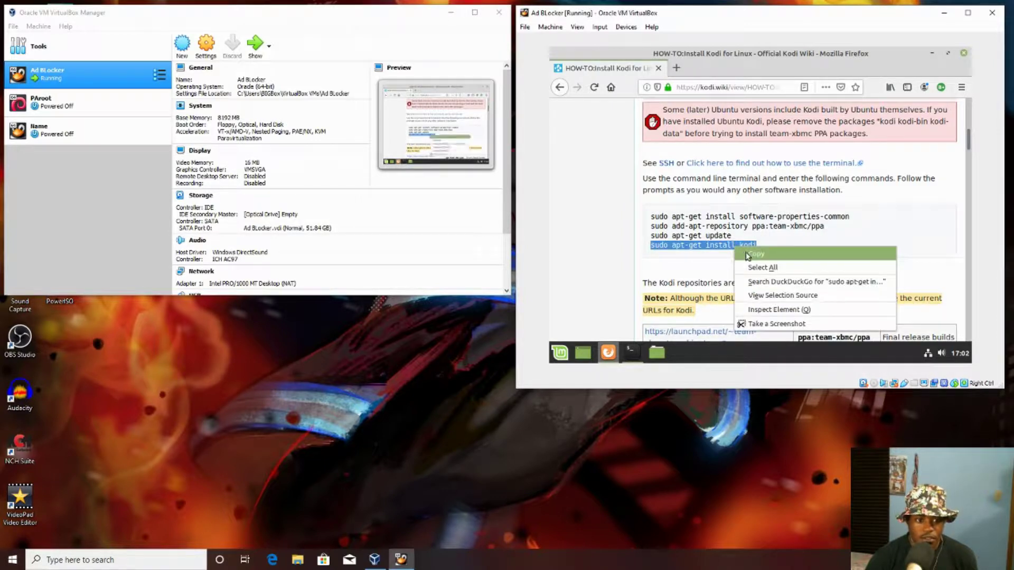
click(752, 253)
click(634, 356)
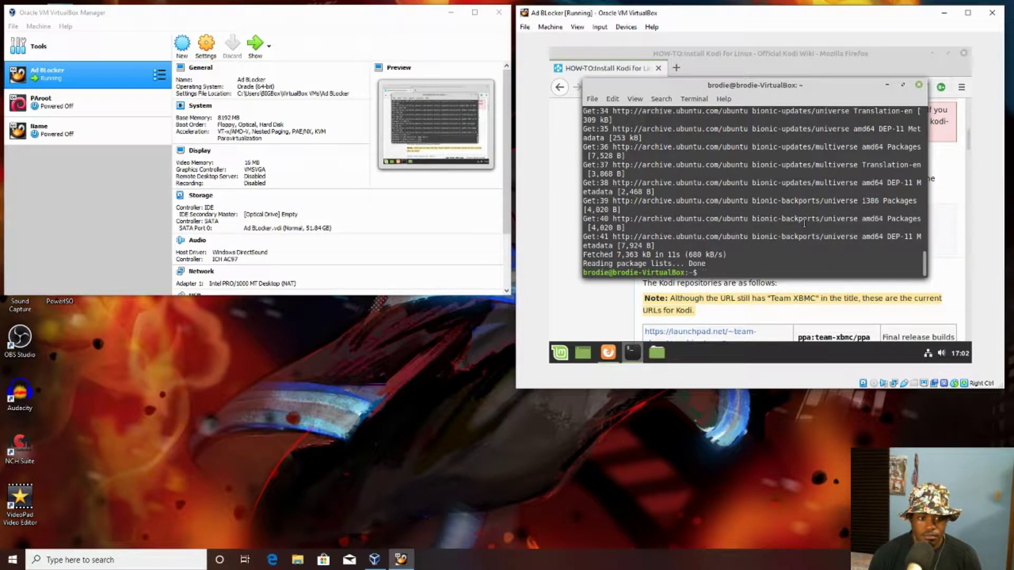
text(sudo apt-get install kodi)
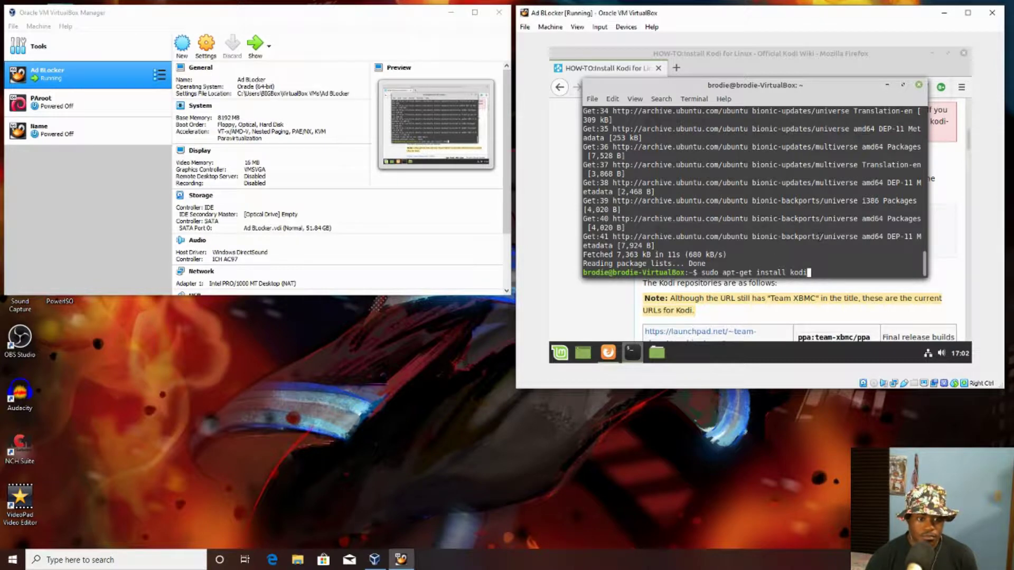
key(Return)
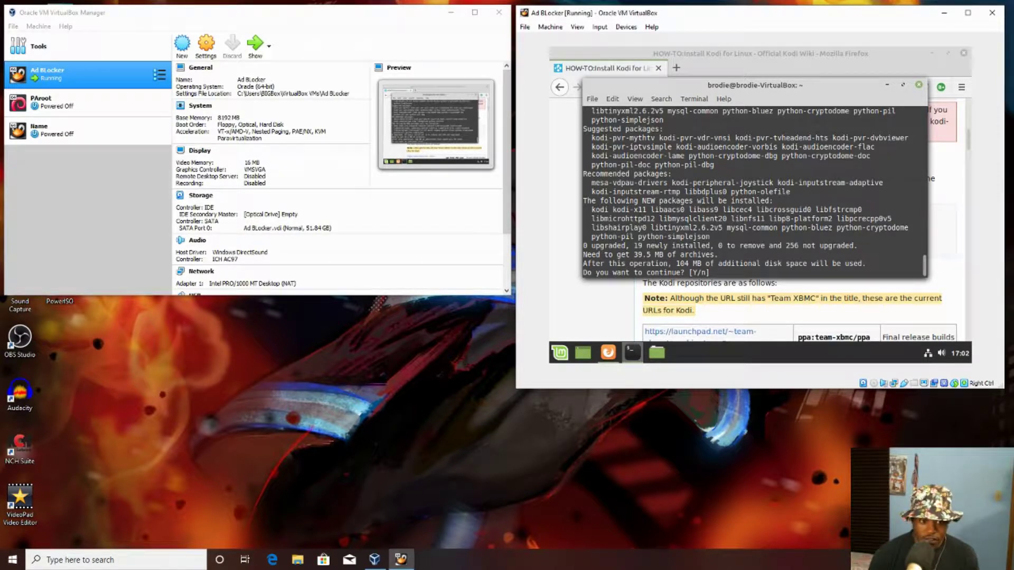
key(Return)
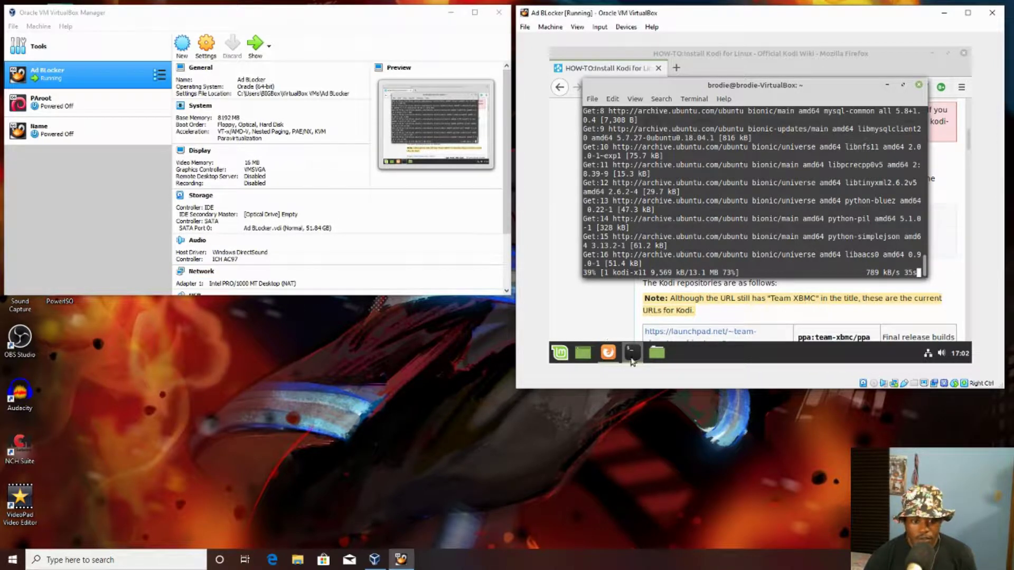
- Go back to the BadSin WrKS site in Firefox and open the project link to repo.gaiakodi.com in a new tab
click(609, 354)
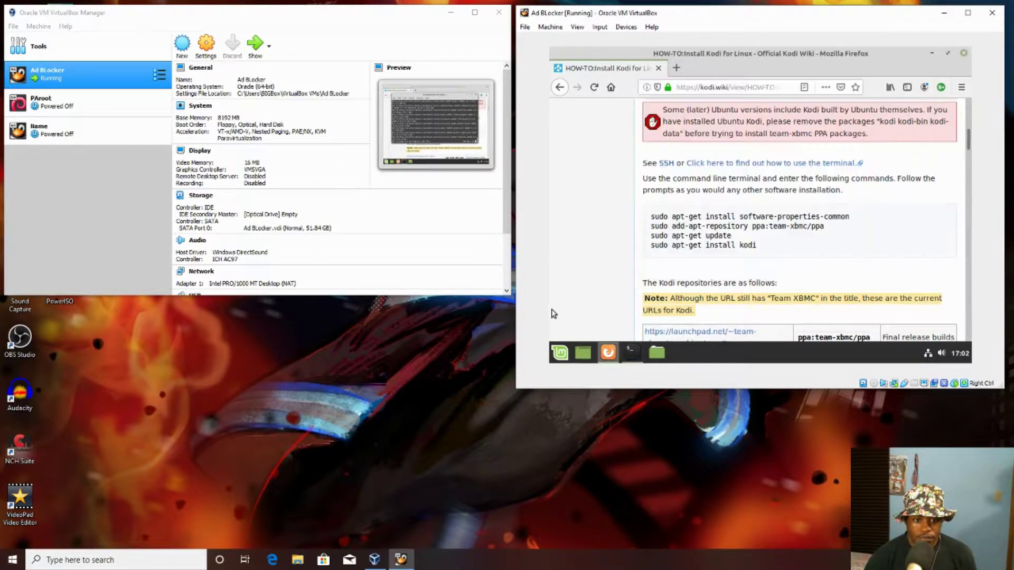
right_click(559, 87)
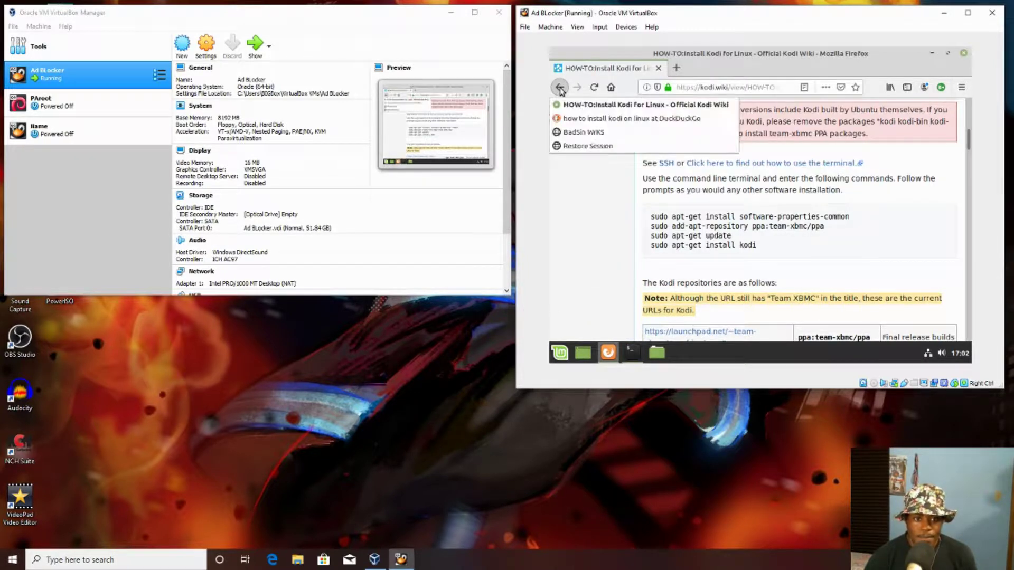
click(605, 135)
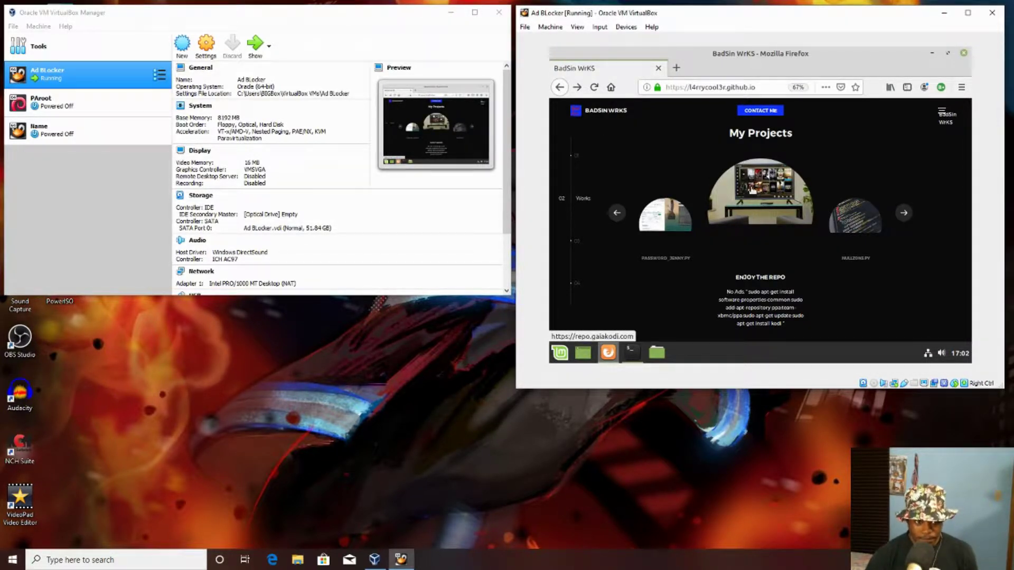
middle_click(752, 189)
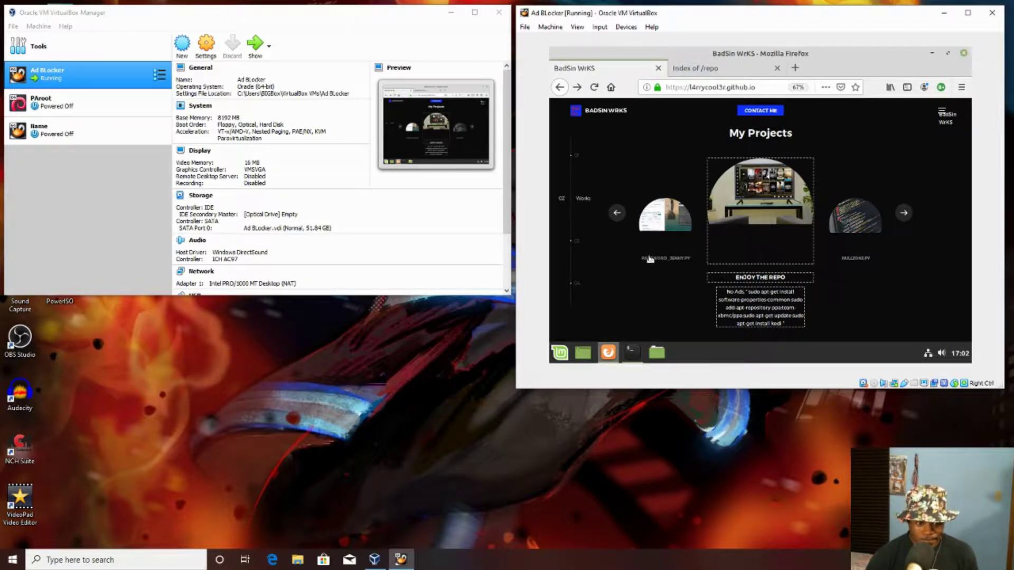
- Clear the terminal and launch Kodi with the command "kodi"
click(630, 354)
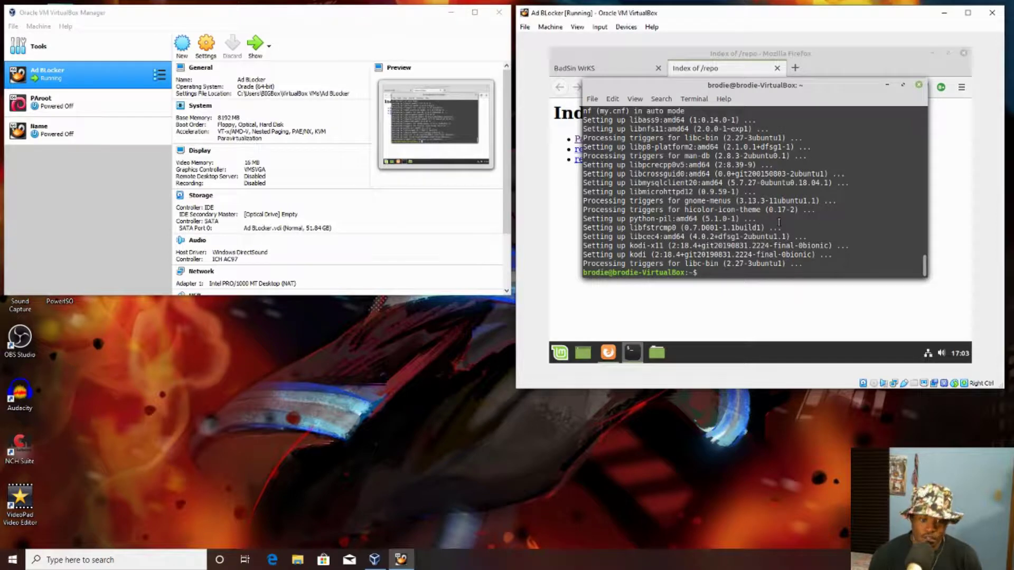
text(lear)
key(Return)
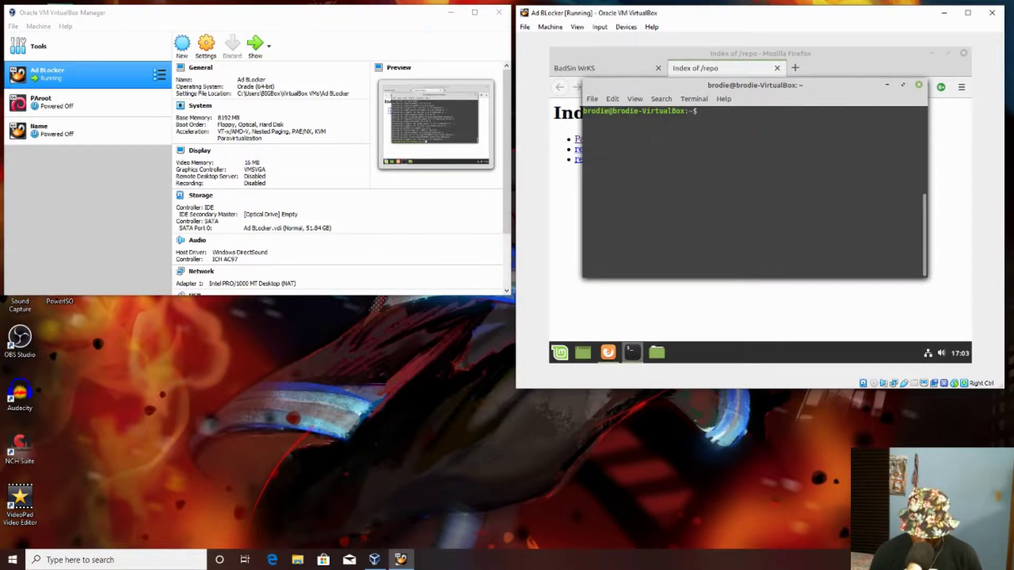
text(kod)
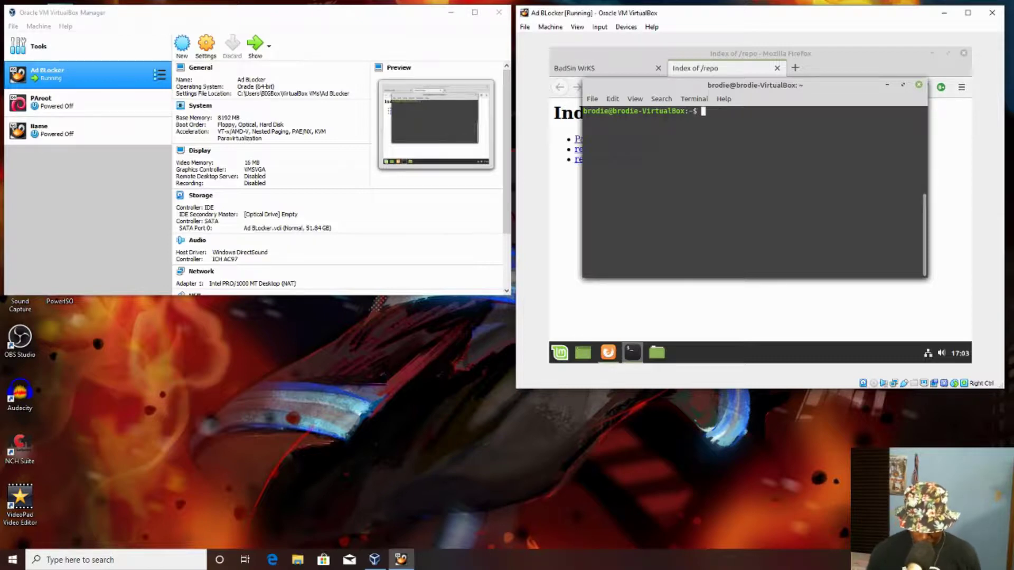
text(i)
key(Return)
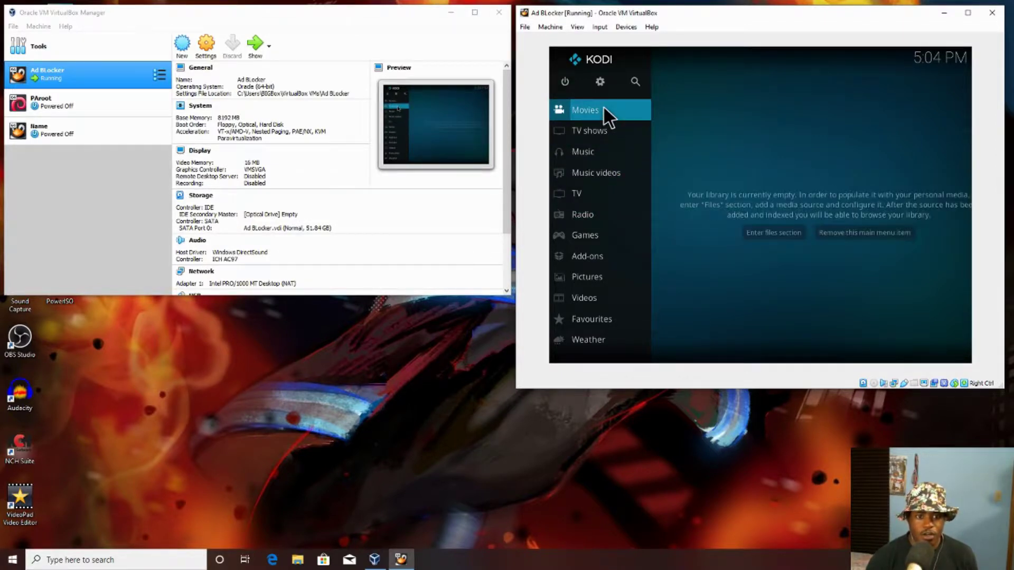
- Enable Unknown sources in Kodi's system add-on settings, agreeing to proceed, and return to the System overview
click(601, 83)
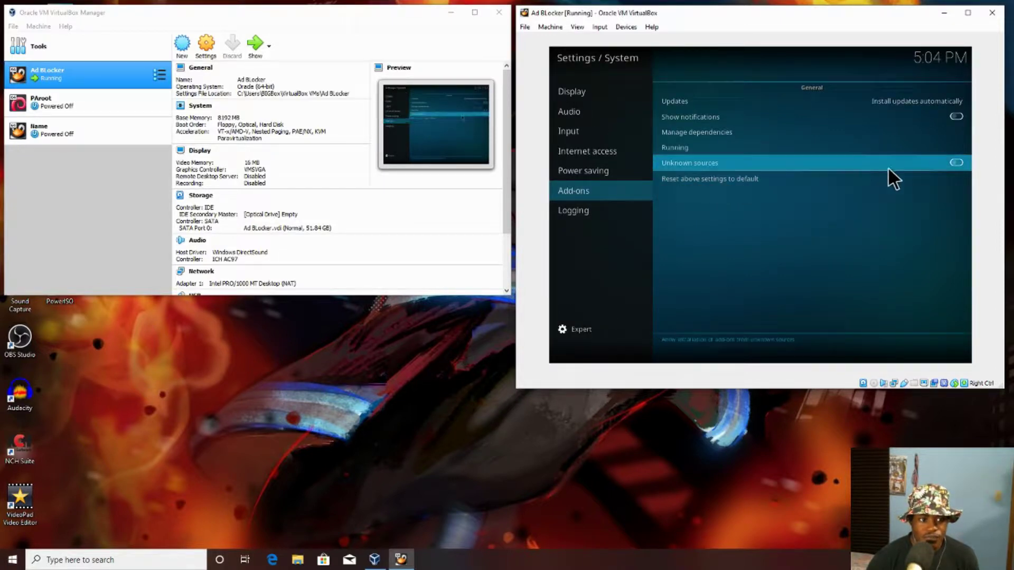
click(958, 162)
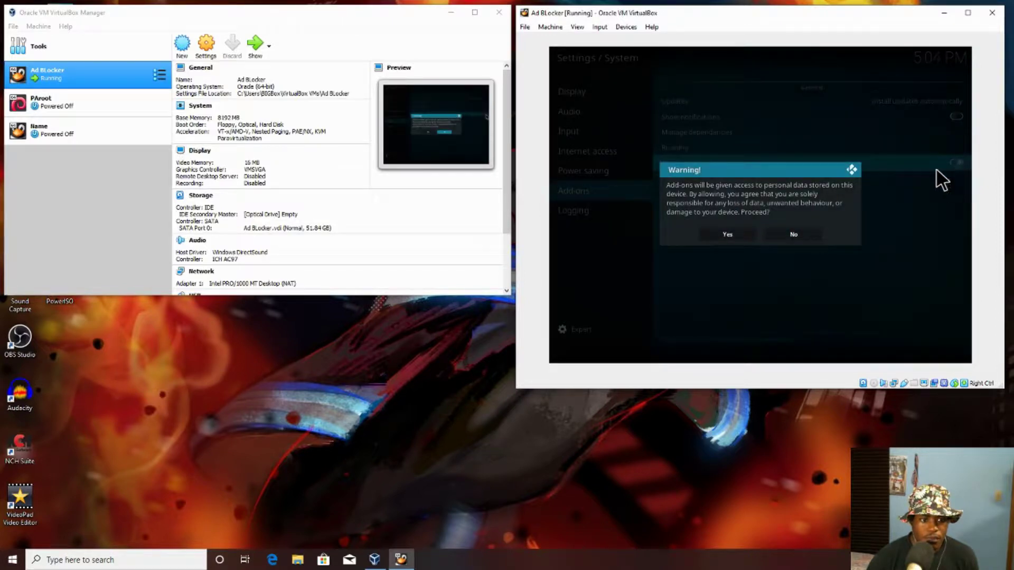
click(725, 234)
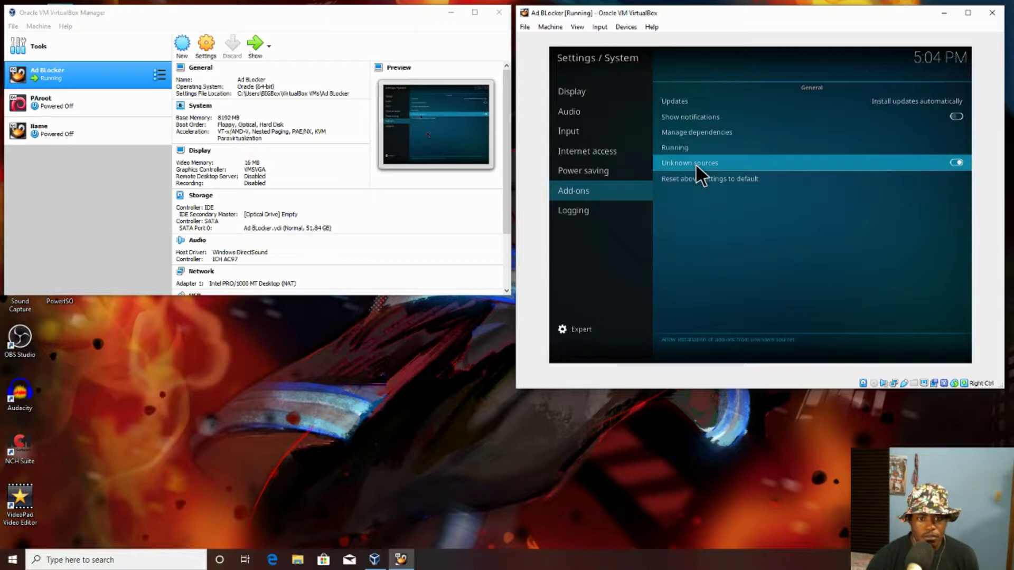
mouse_move(621, 218)
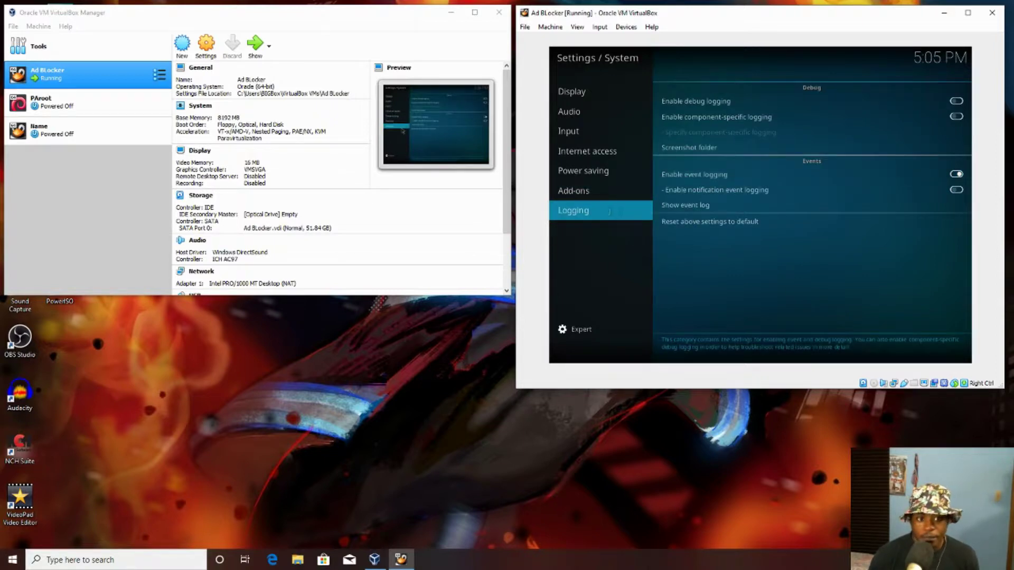
key(Escape)
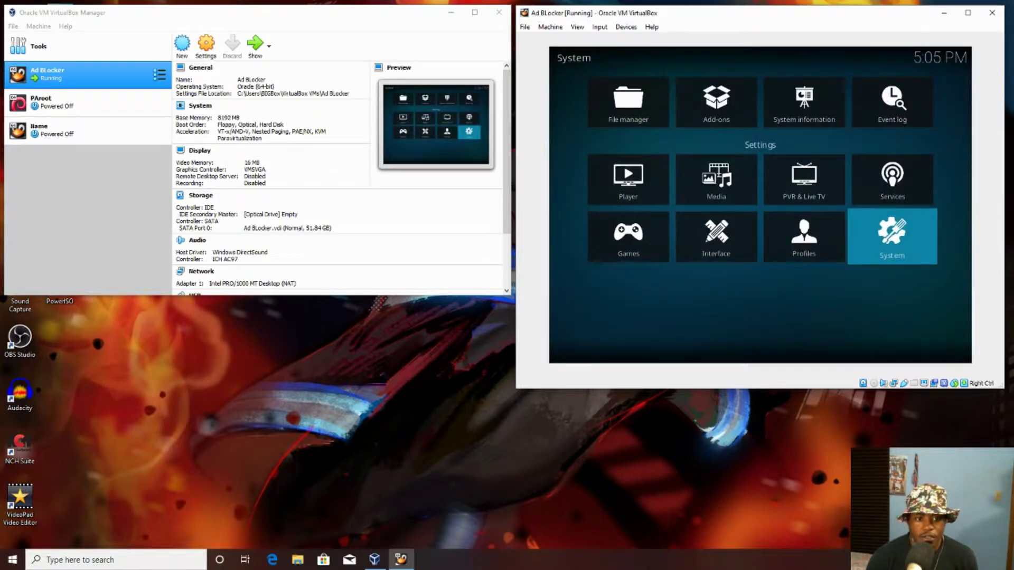
- Open Kodi's File manager from the System overview and highlight the entry for adding a source
key(Left)
key(Left)
key(Left)
key(Left)
key(Up)
key(Up)
key(Left)
key(Left)
key(Left)
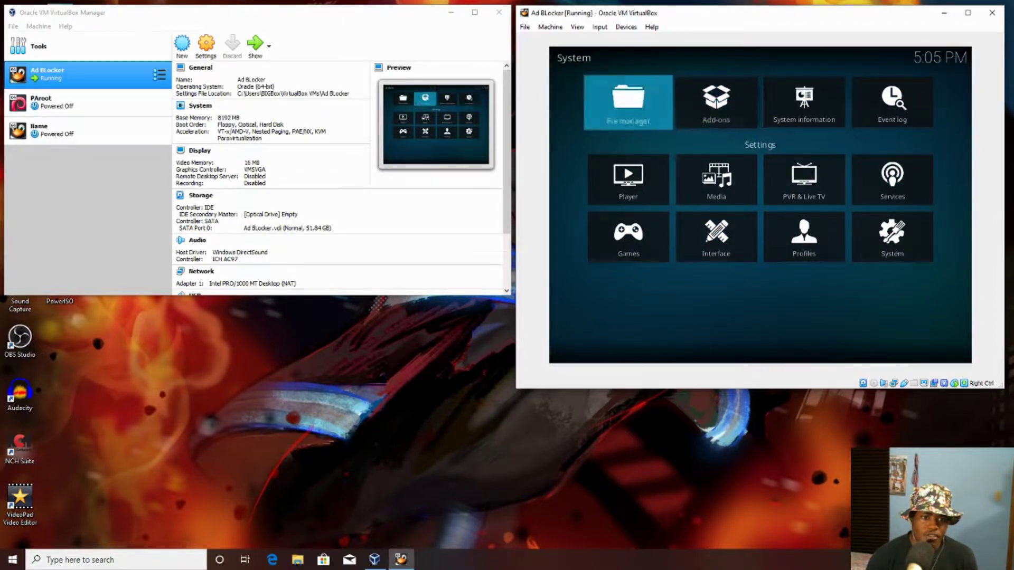
key(Left)
key(Right)
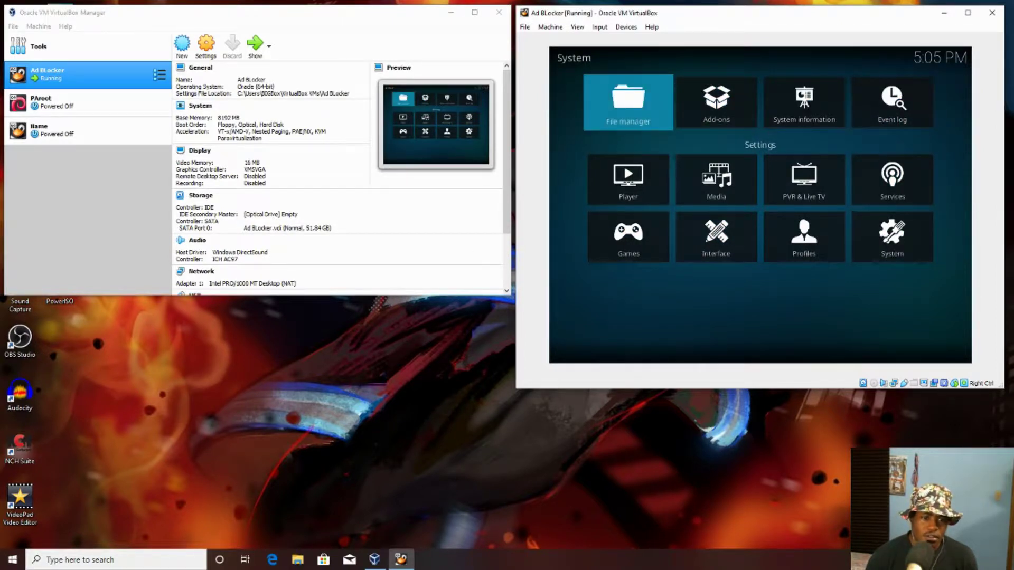
key(Return)
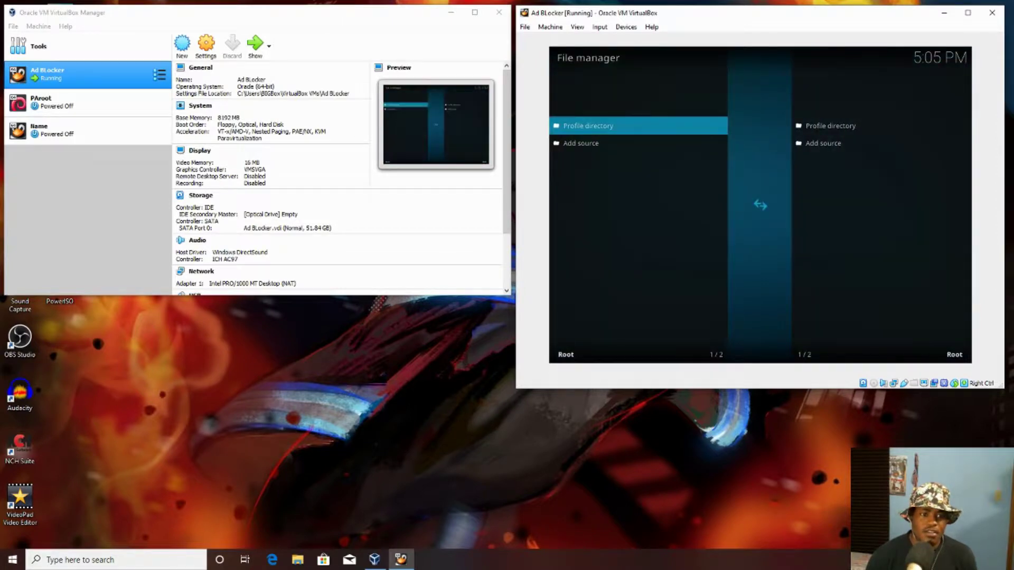
key(Down)
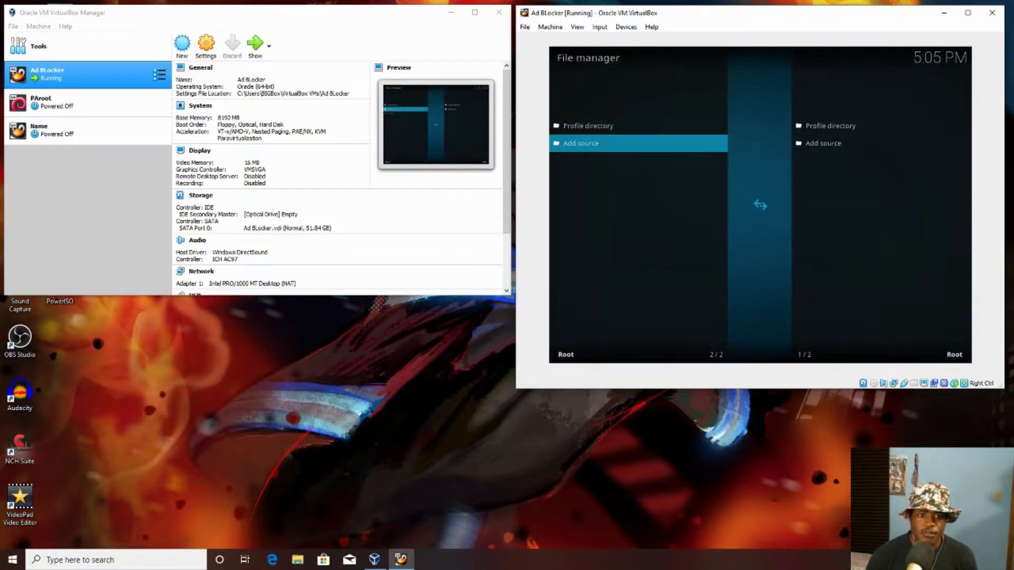
key(Return)
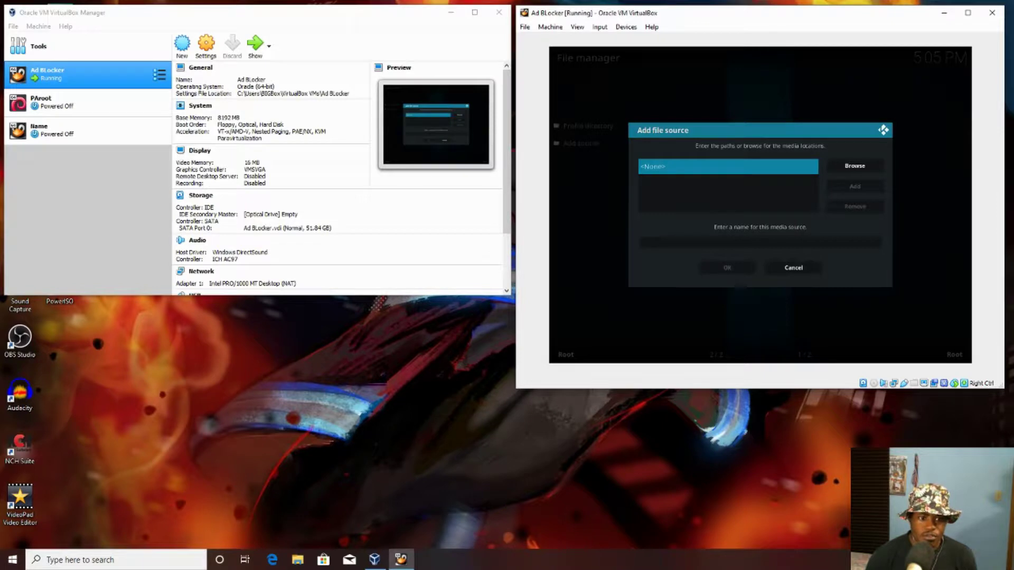
key(Return)
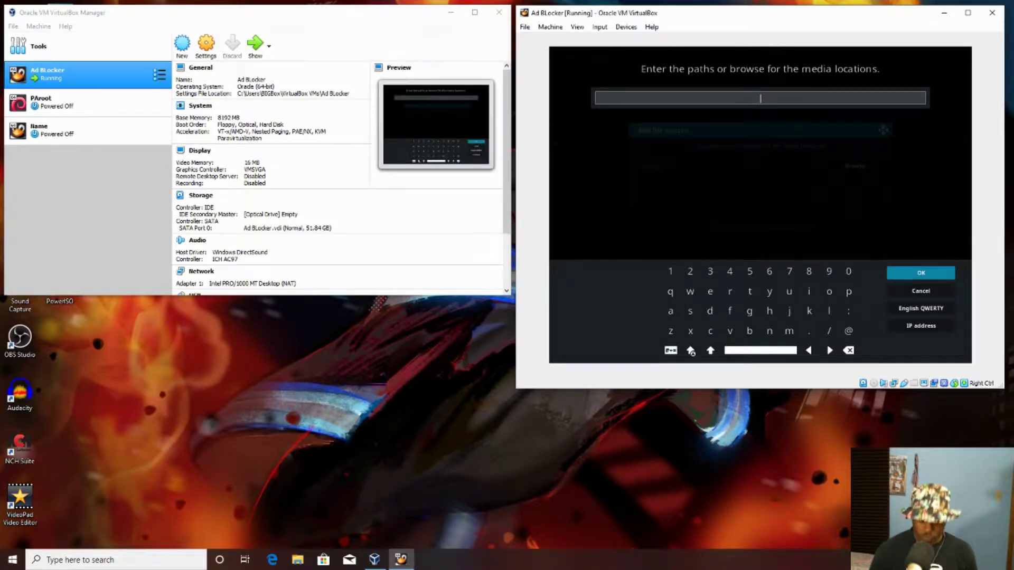
key(Escape)
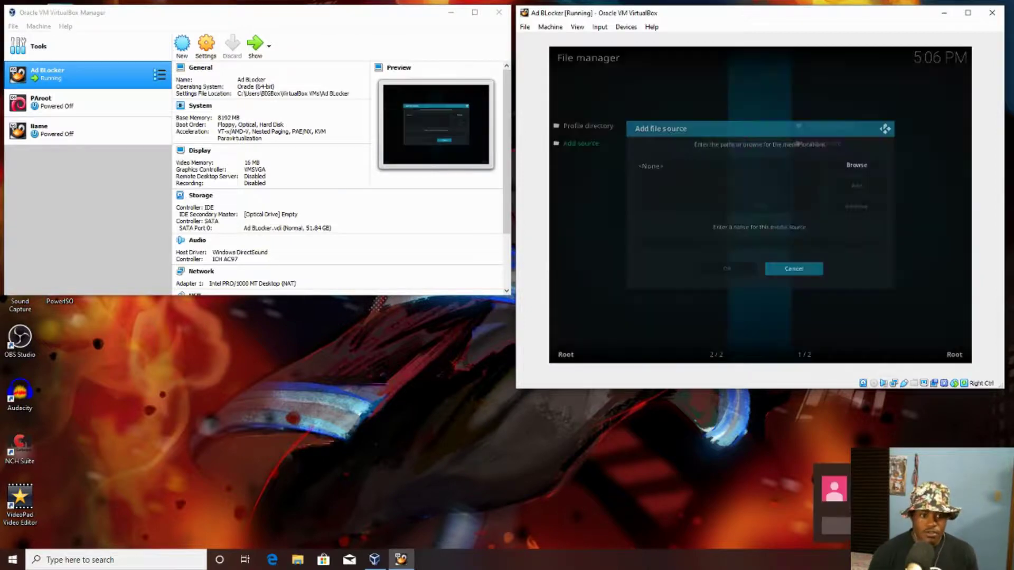
key(Escape)
key(Return)
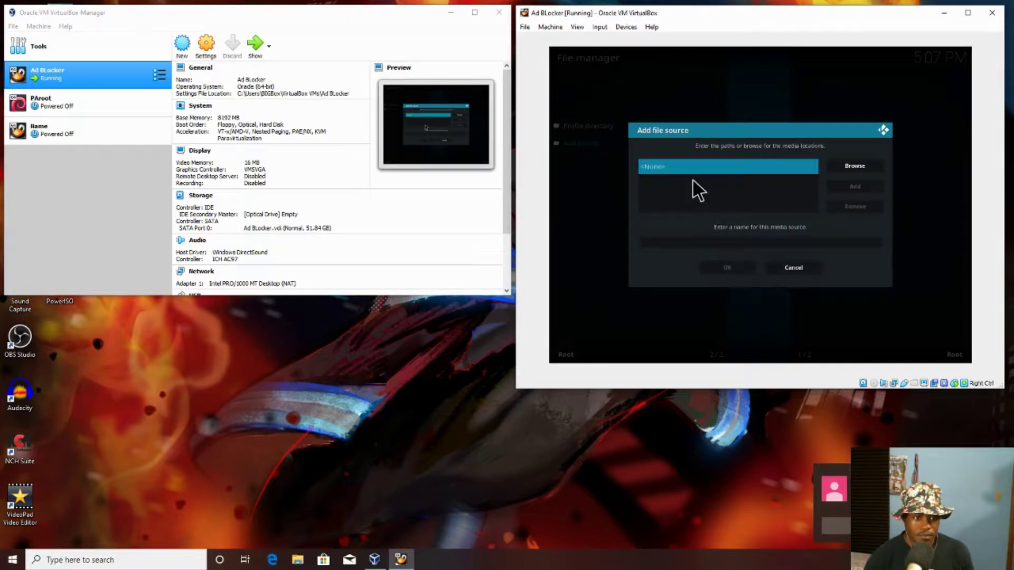
click(681, 169)
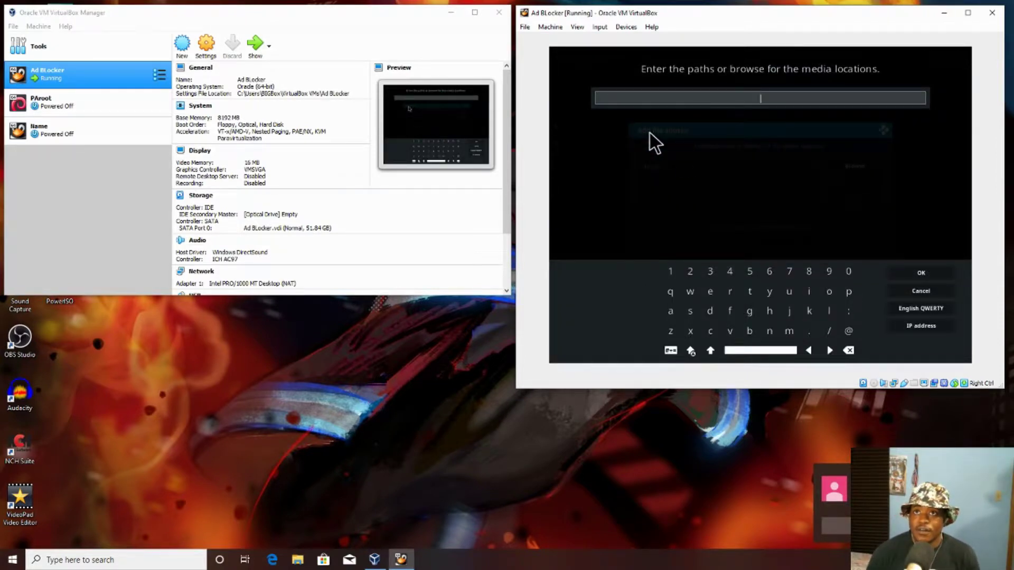
text(hr)
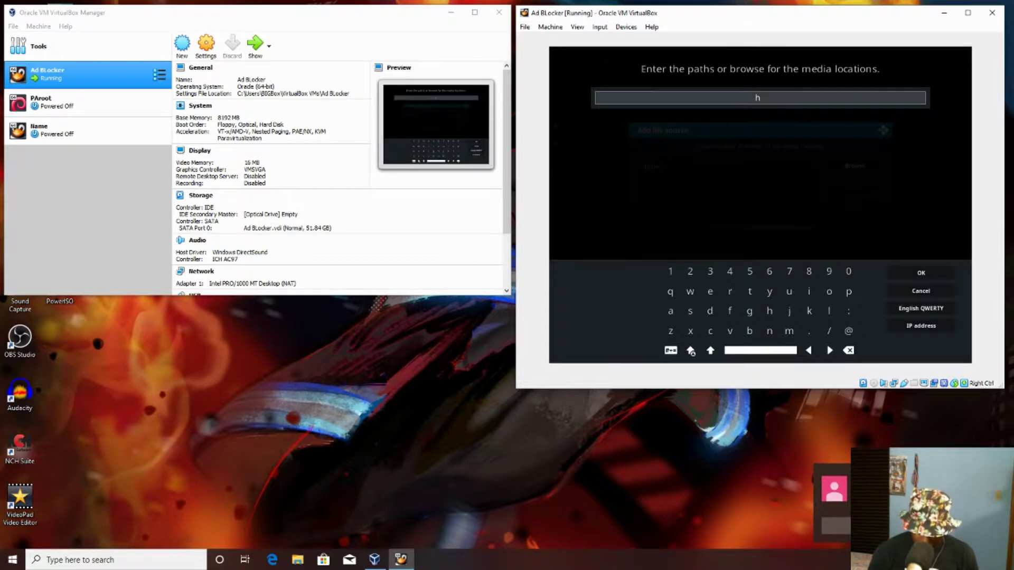
text(ttps)
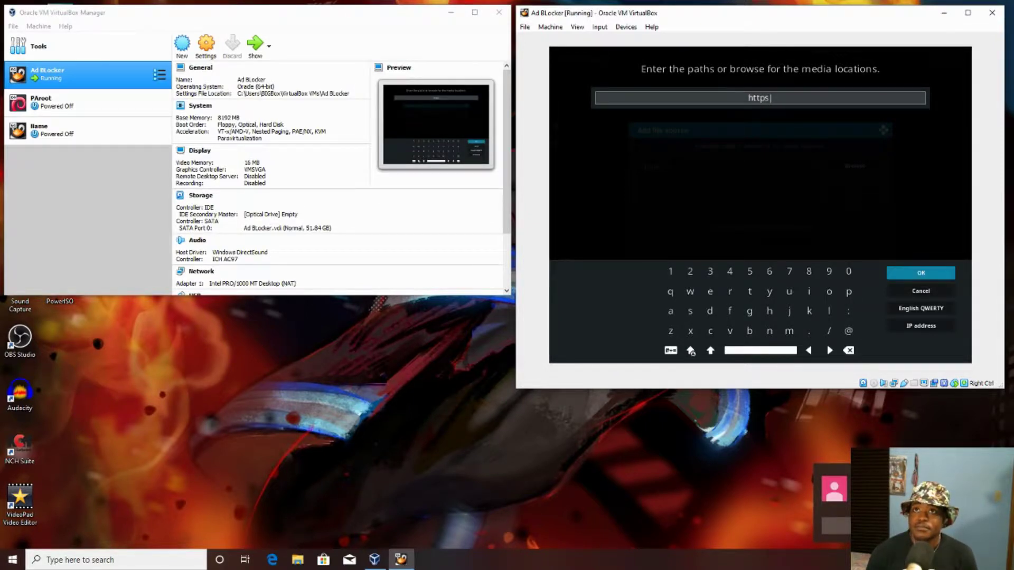
text(://)
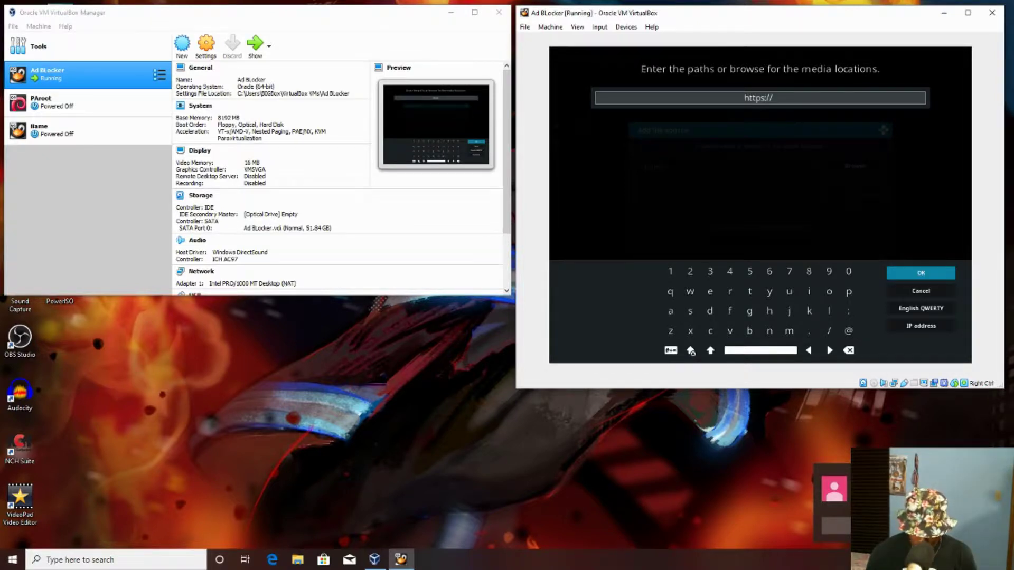
text(repo)
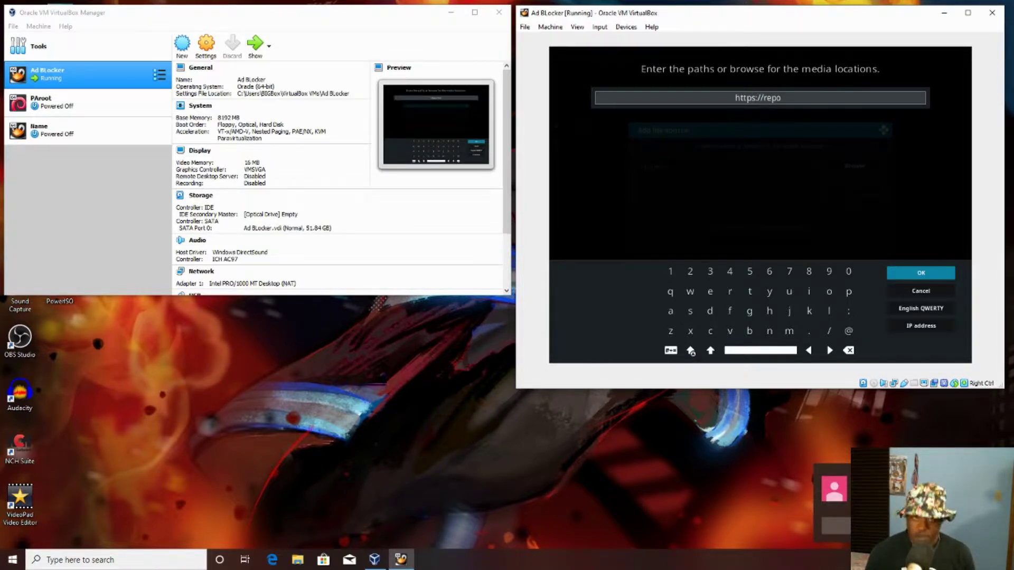
text(.)
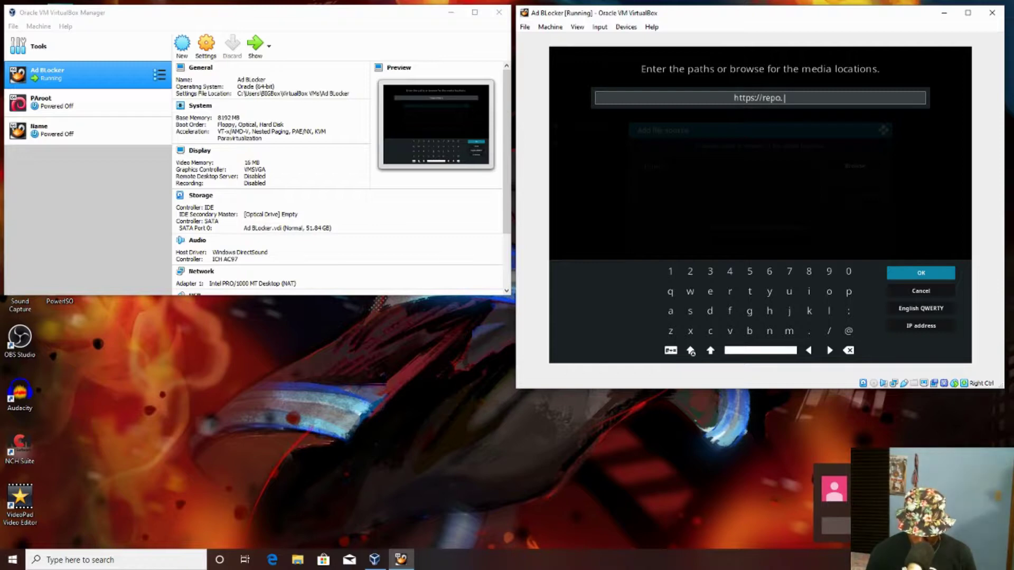
text(ga)
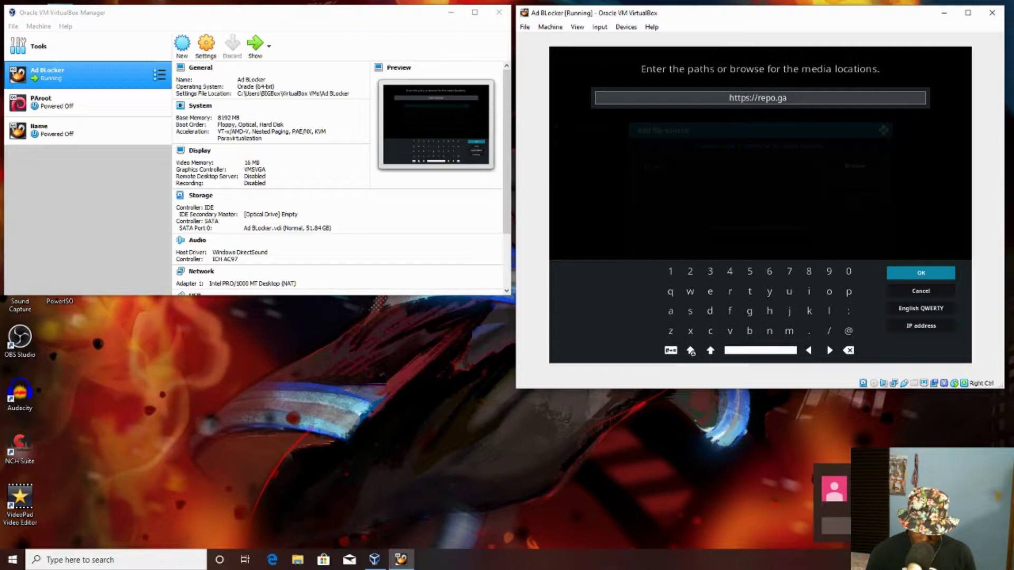
text(i)
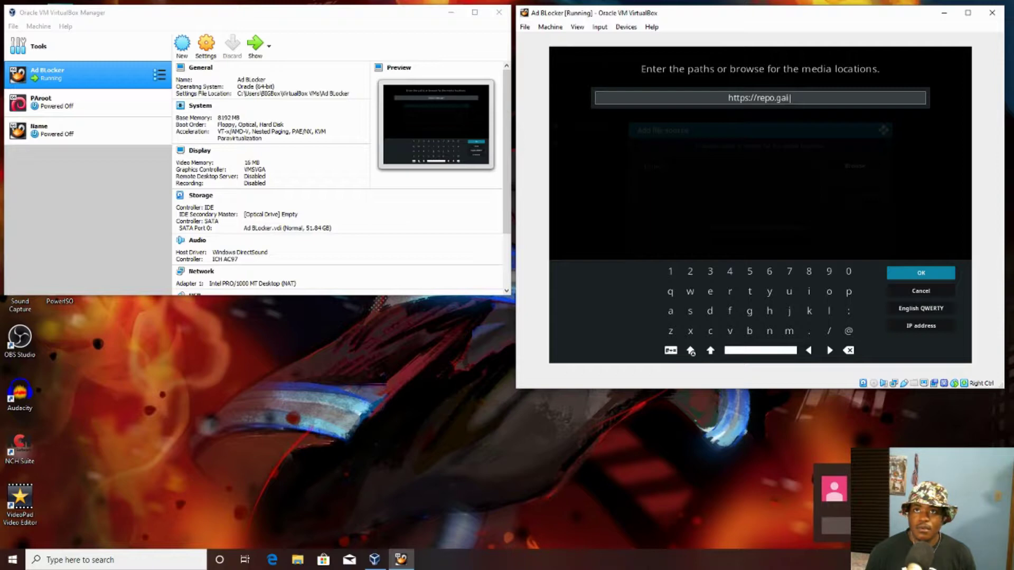
text(ako)
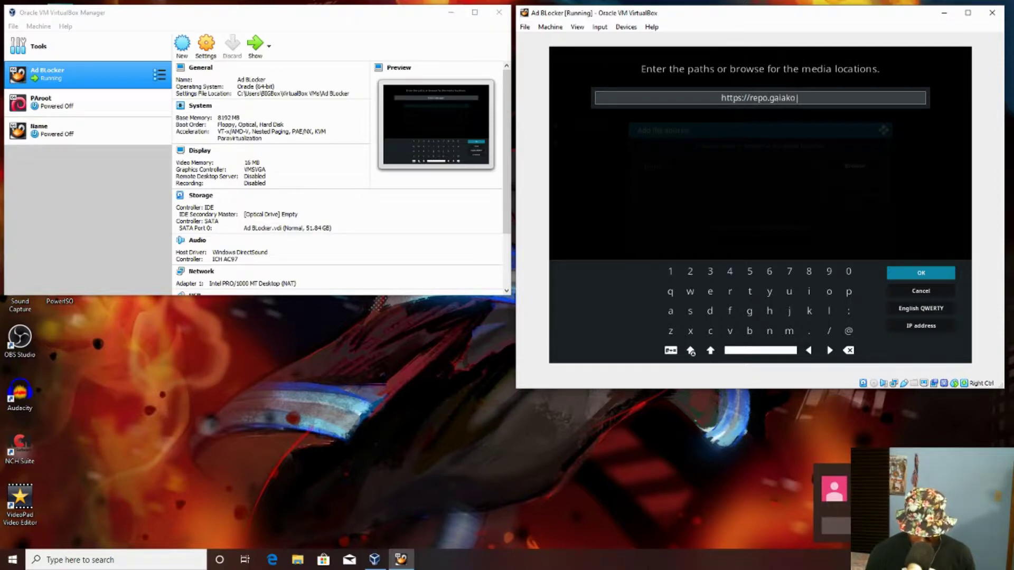
text(di)
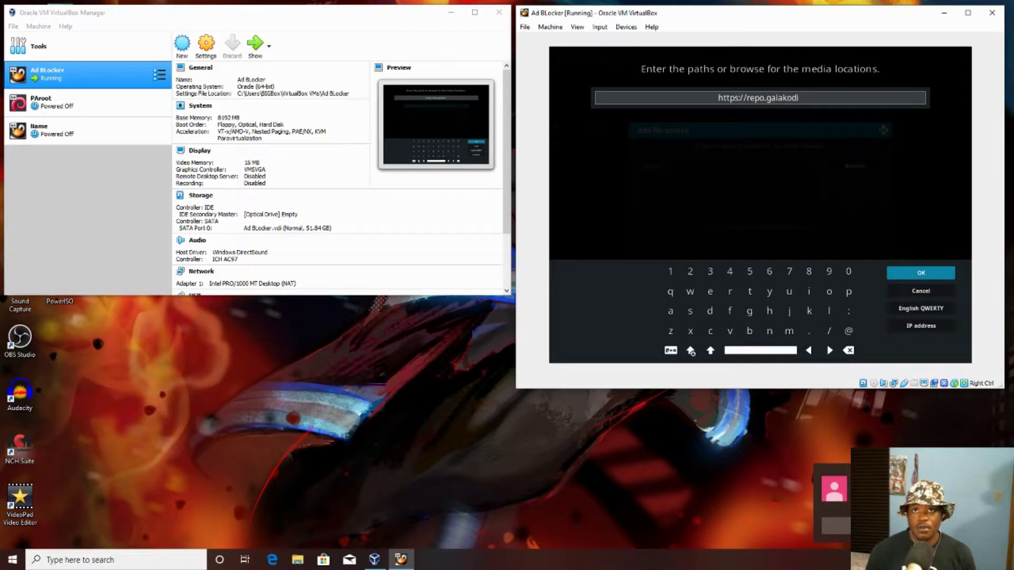
text(.)
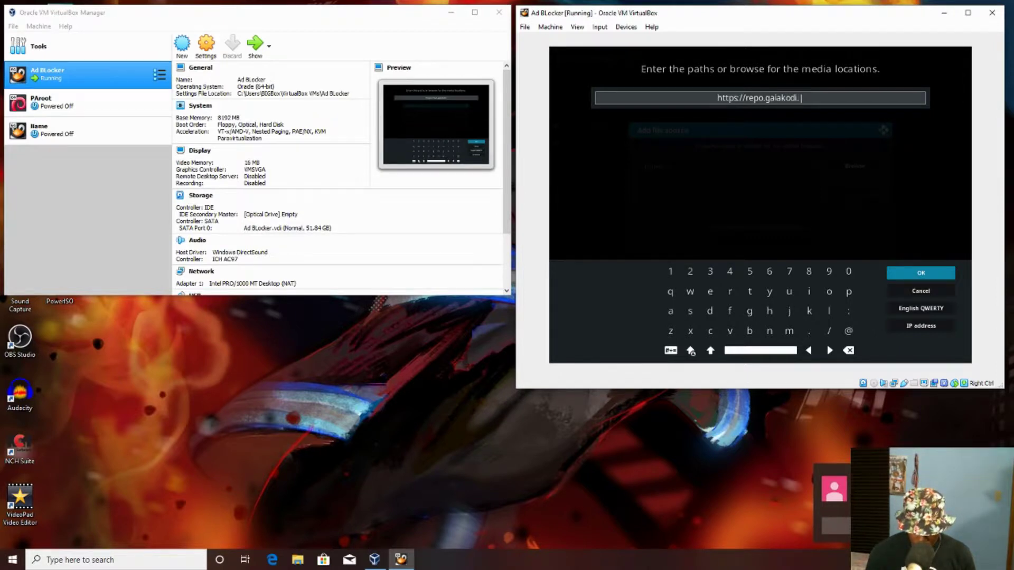
text(com)
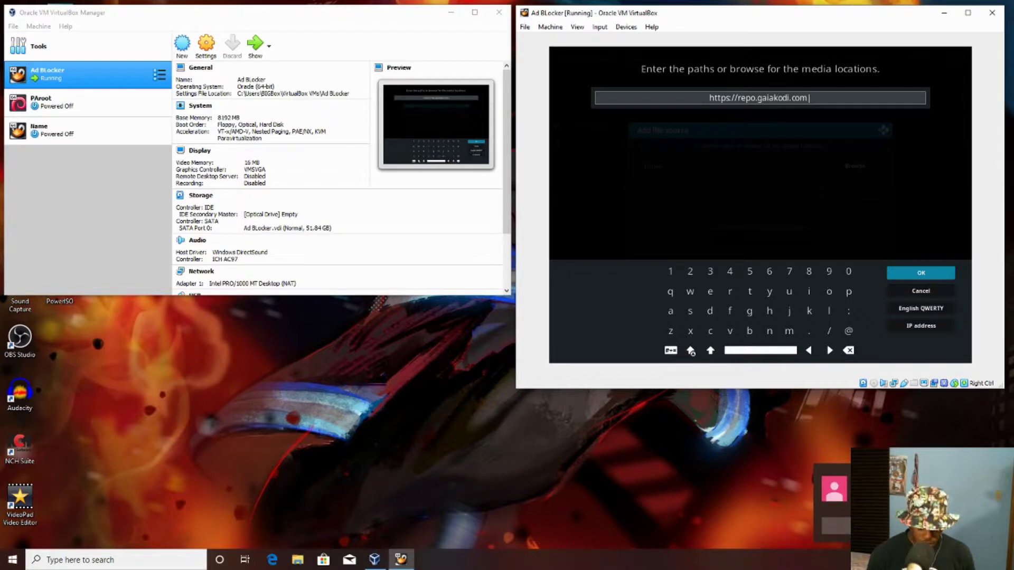
key(Return)
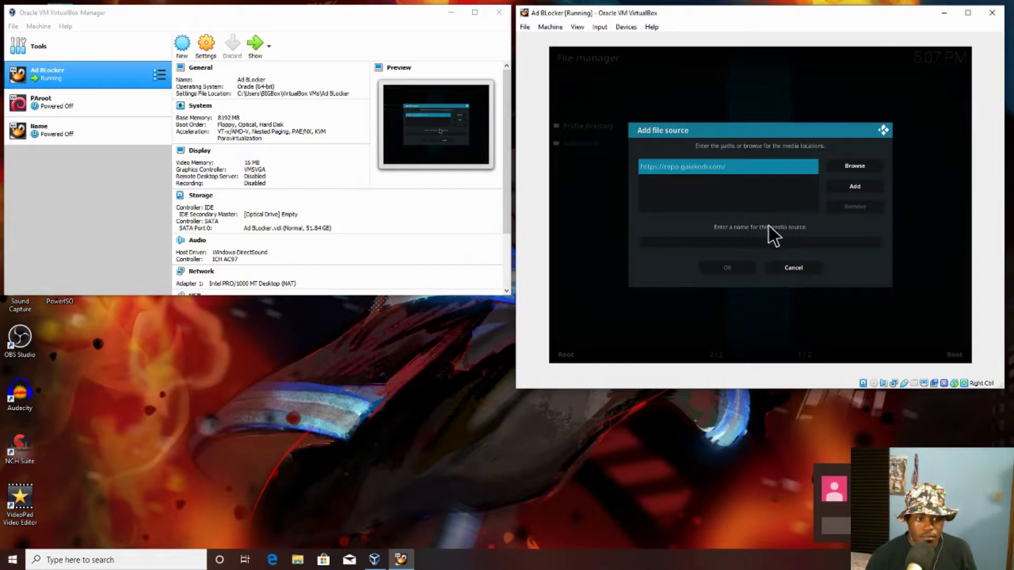
- Name the media source KodiRepo, save it and leave the File manager
click(755, 242)
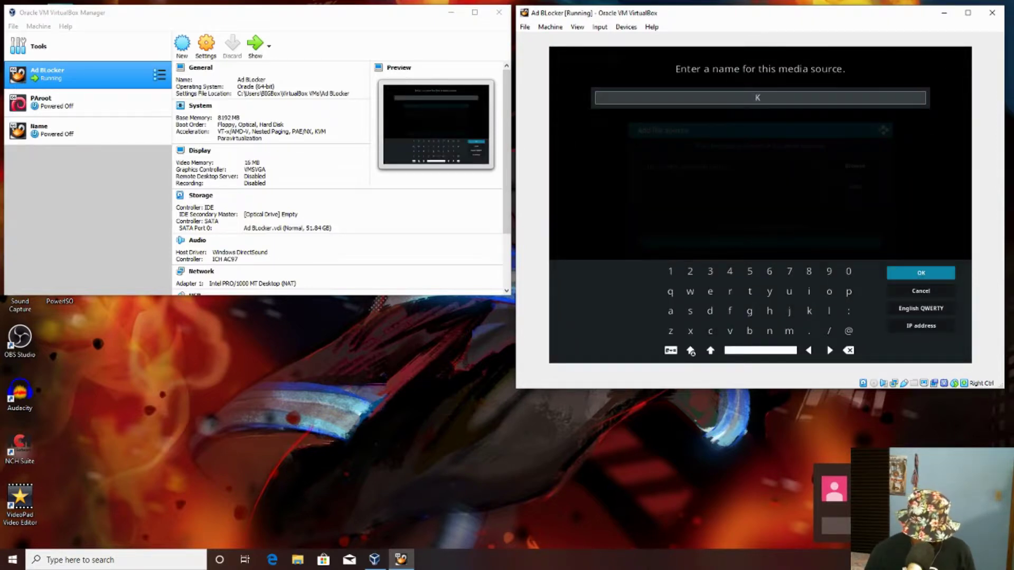
text(KodiRepo)
key(Return)
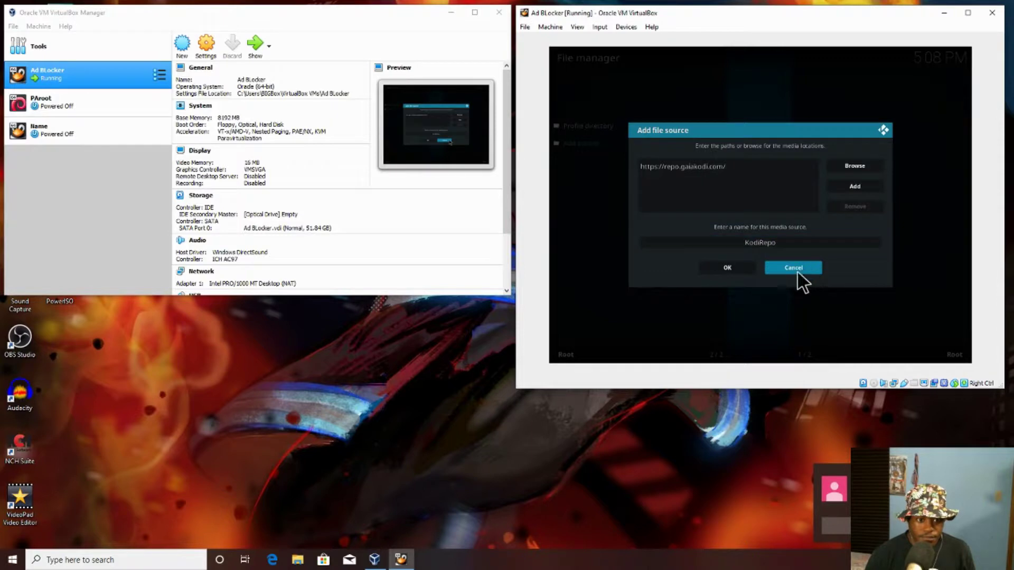
click(745, 264)
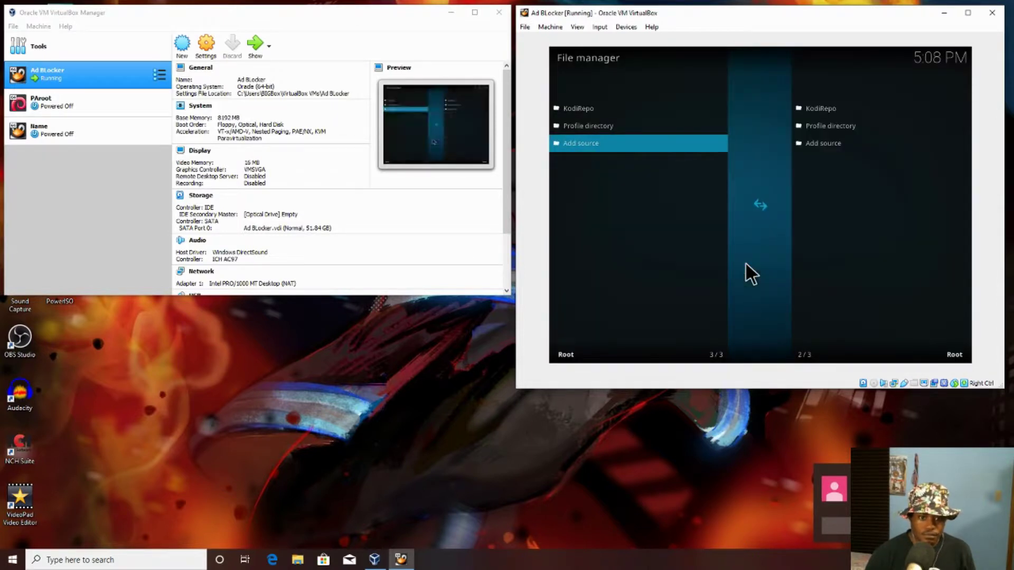
key(Escape)
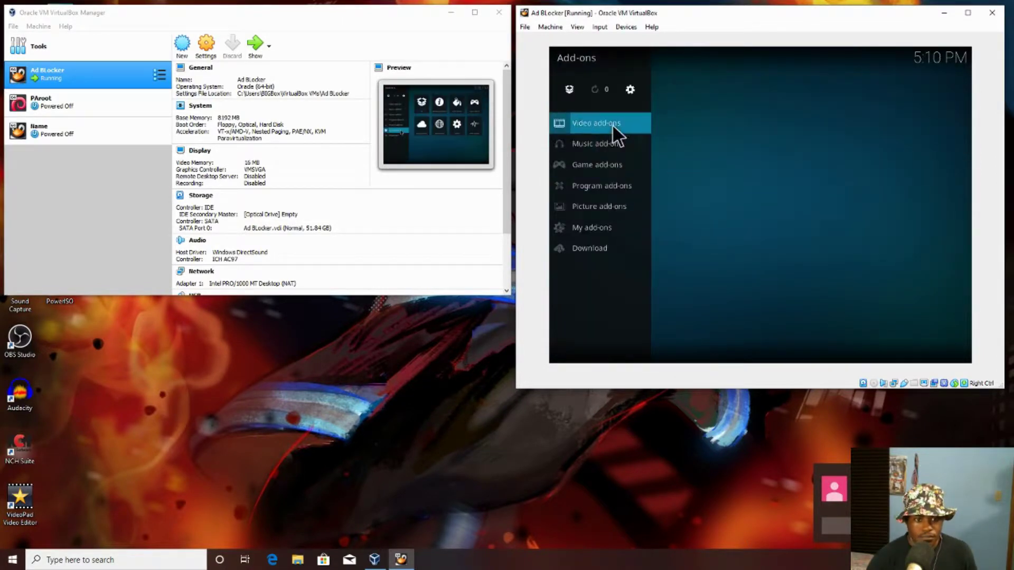
- Install the Orion repository zip file from the KodiRepo source through the add-on browser
click(563, 89)
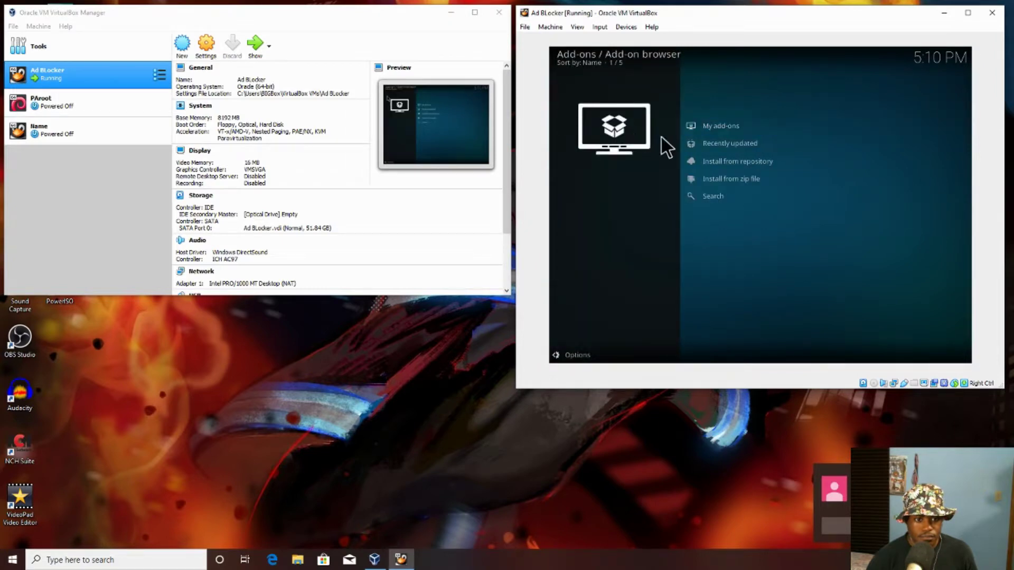
click(710, 176)
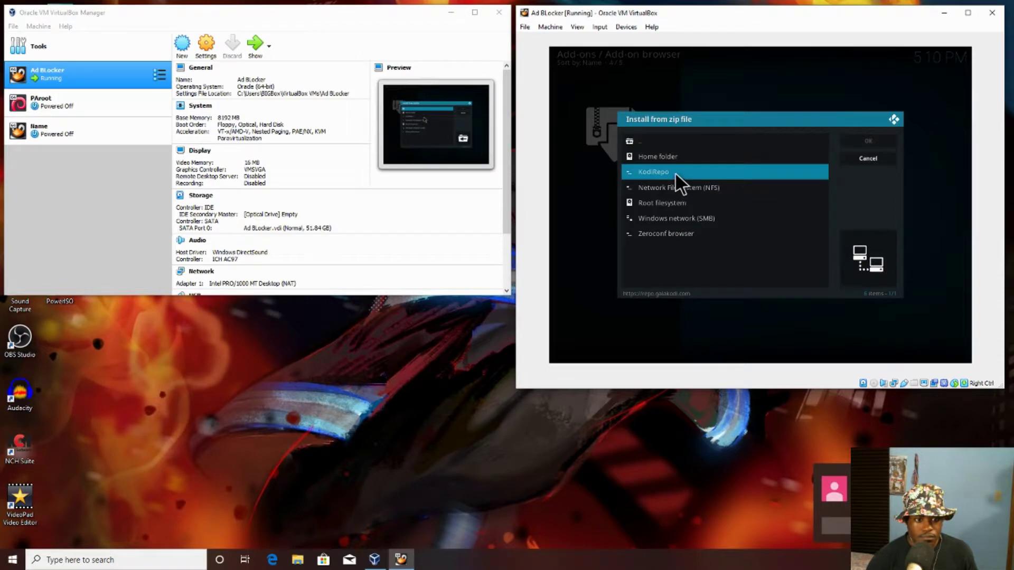
click(675, 172)
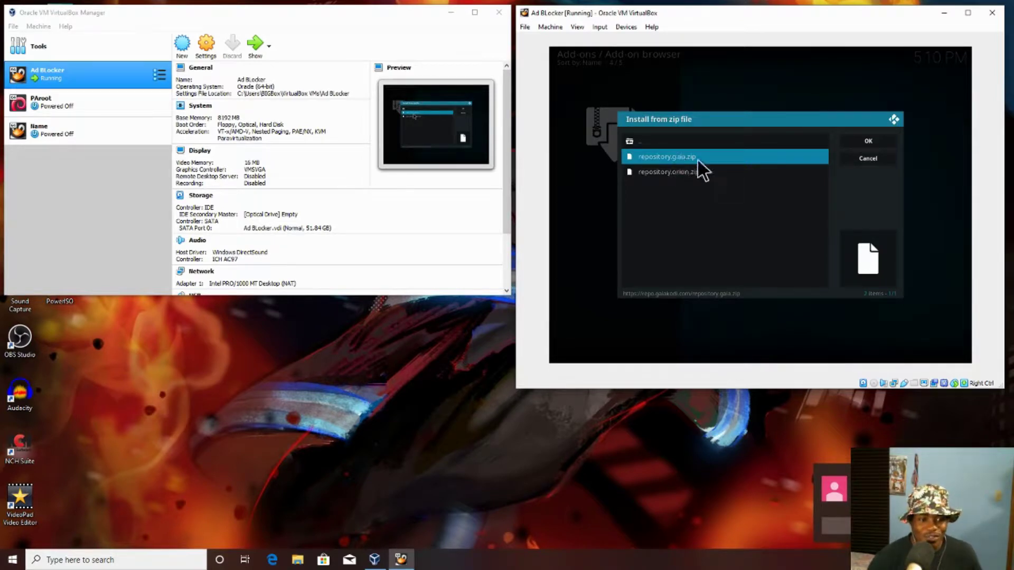
click(871, 141)
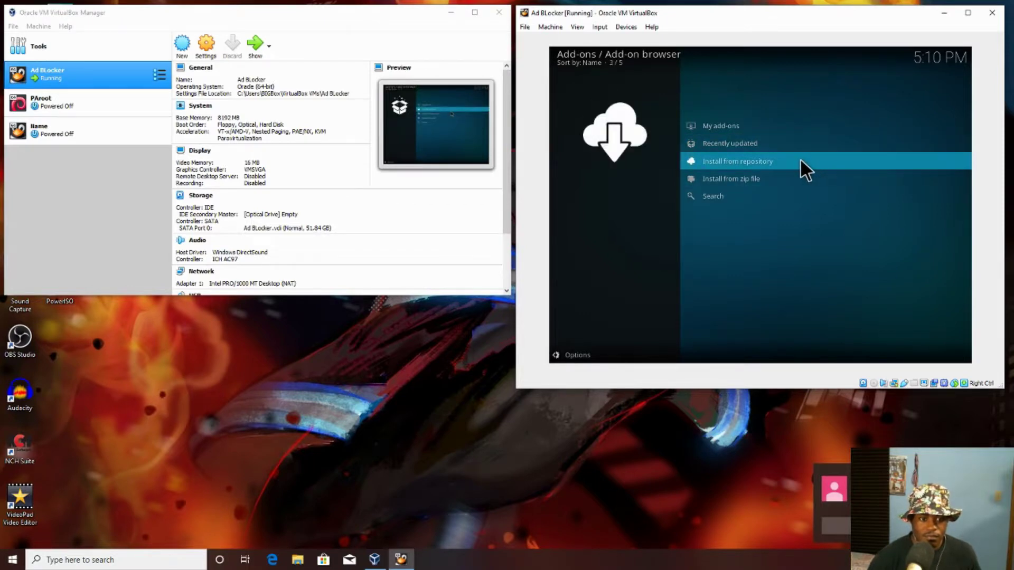
click(782, 165)
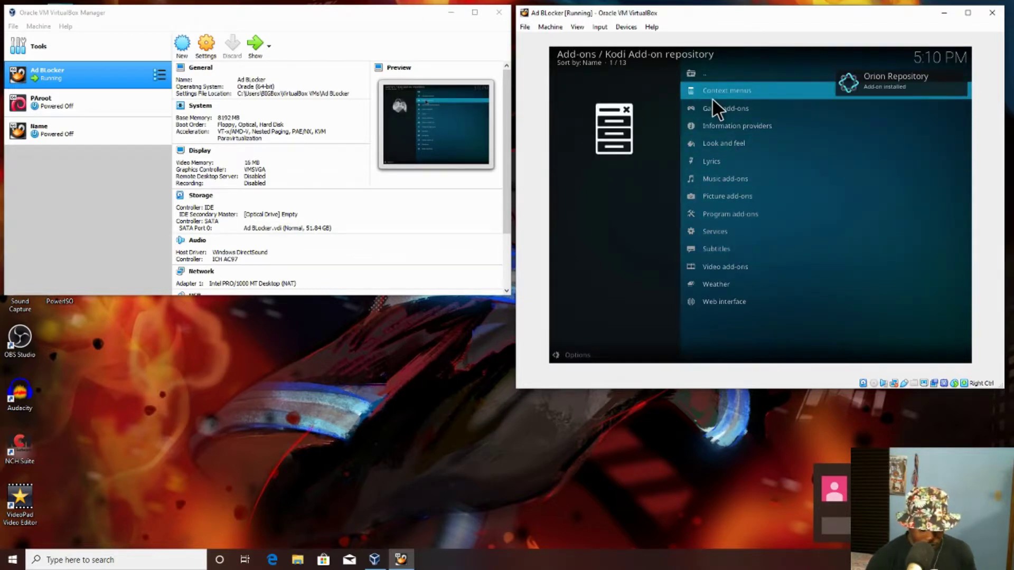
key(BackSpace)
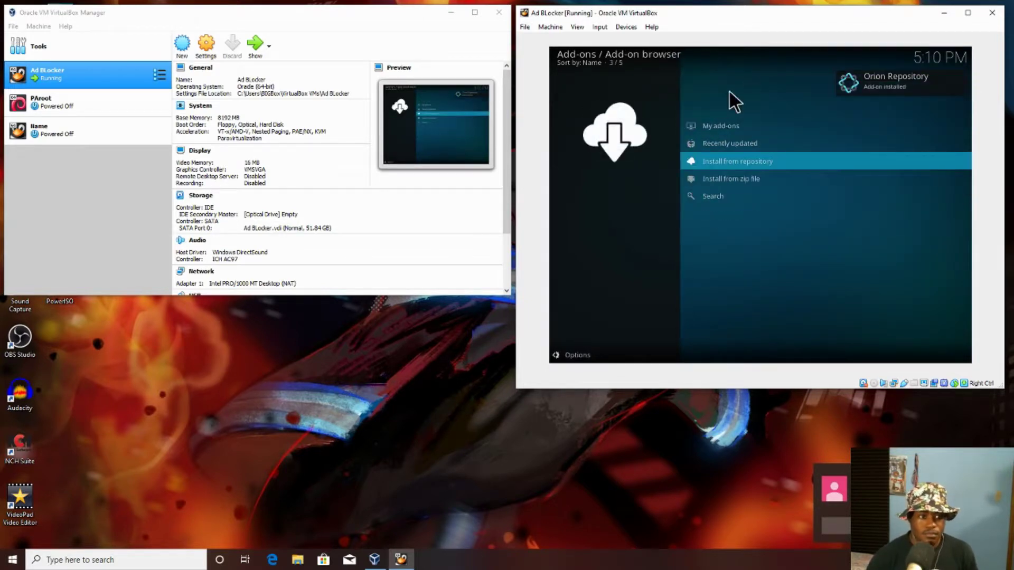
- Install repository.gaia.zip from the KodiRepo source and leave the add-on browser
click(725, 177)
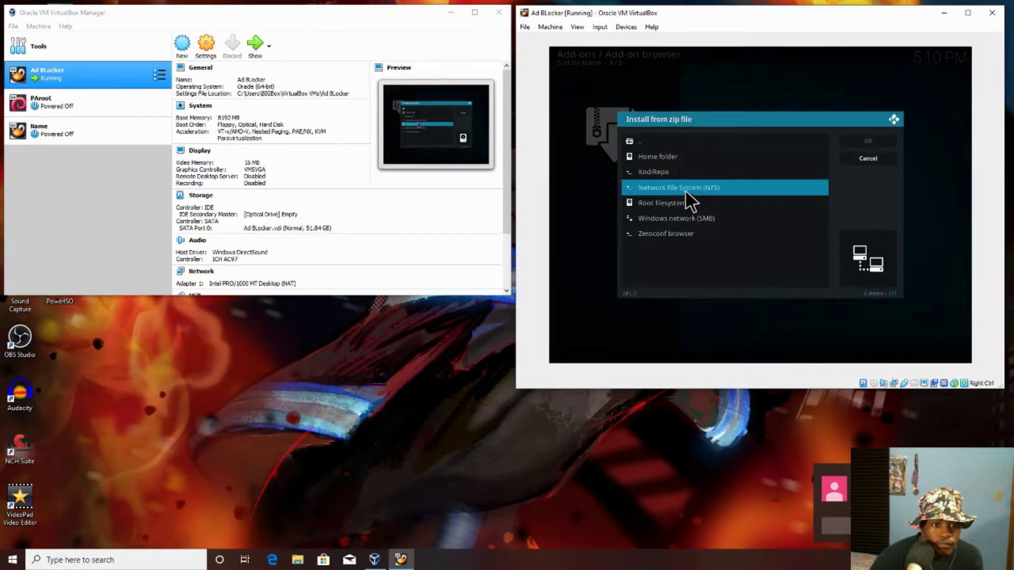
click(683, 175)
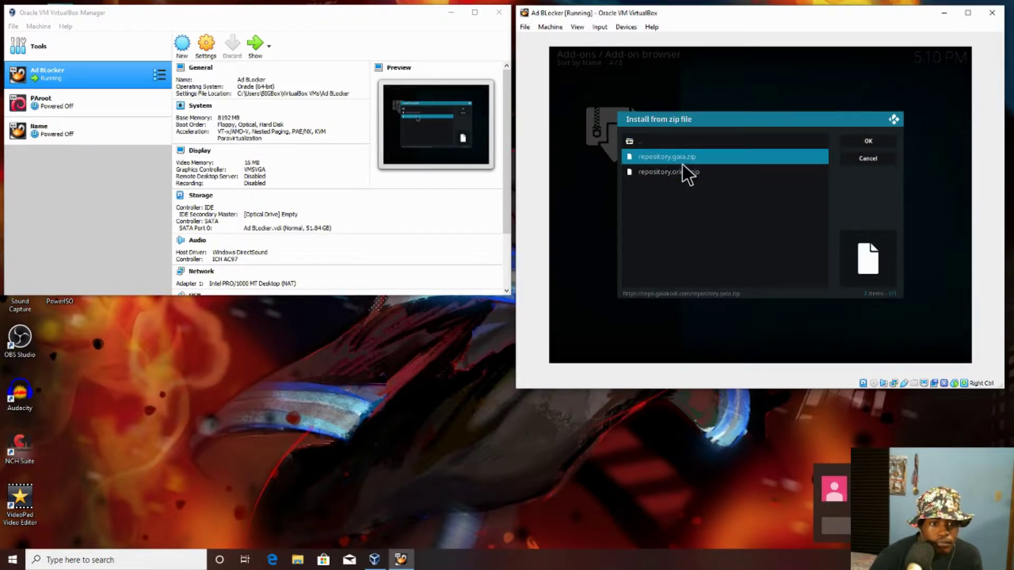
click(683, 159)
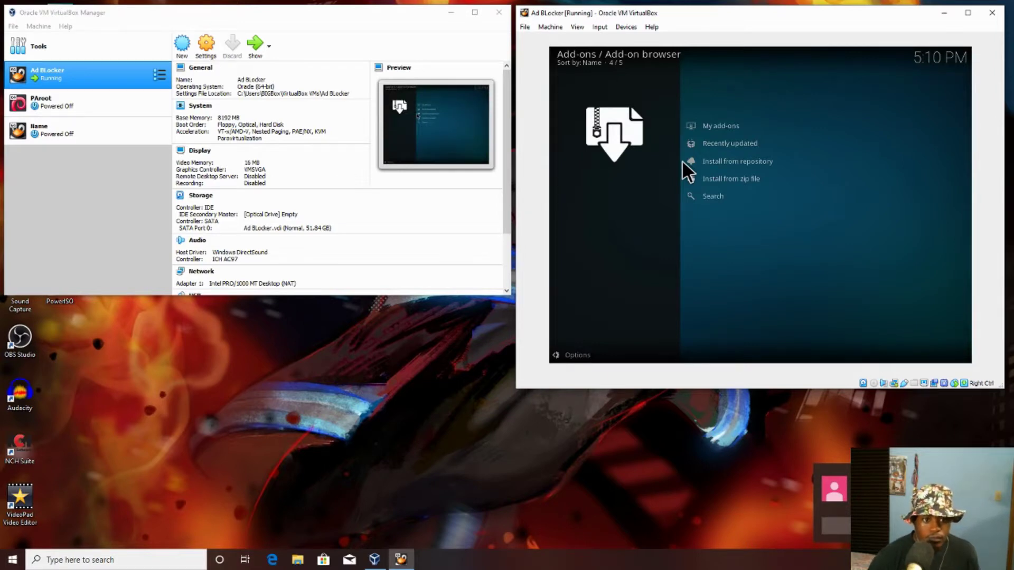
right_click(703, 160)
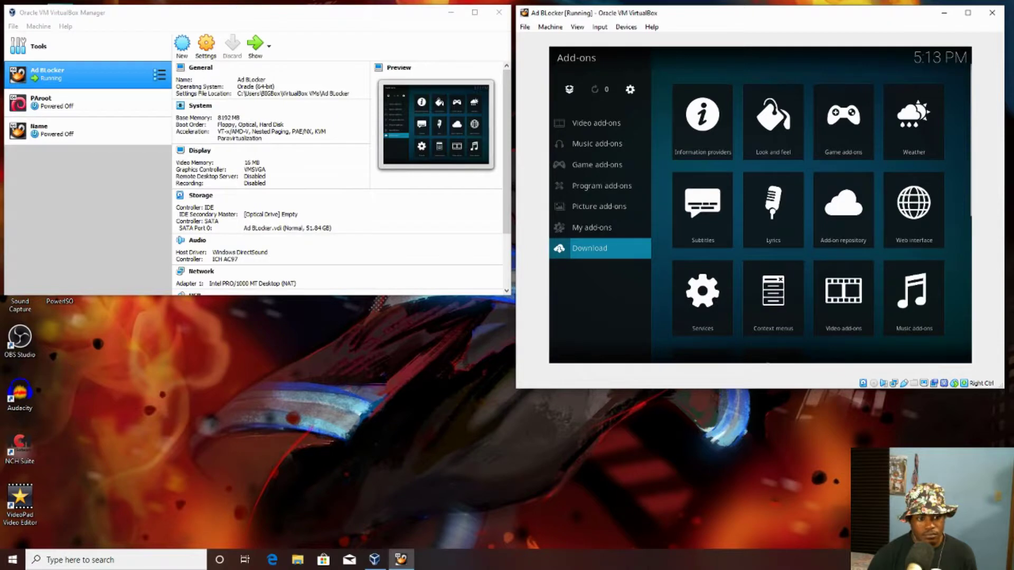
- Open the Video add-ons category in the combined listing of all repositories
key(Return)
key(Down)
key(Down)
key(Down)
key(Down)
key(Down)
key(Down)
key(Down)
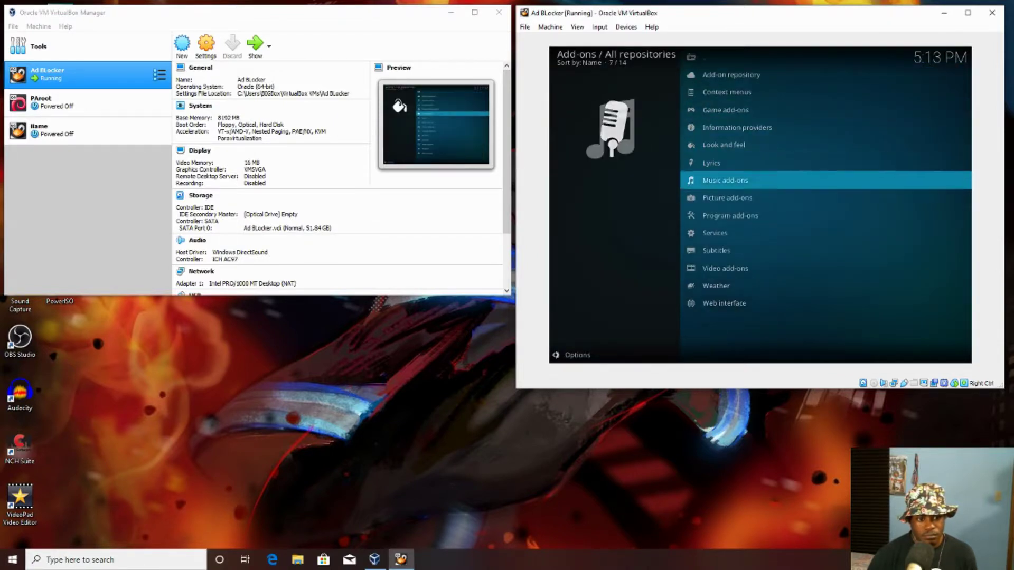
key(Down)
key(Up)
key(Down)
key(Down)
key(Down)
key(Down)
key(Down)
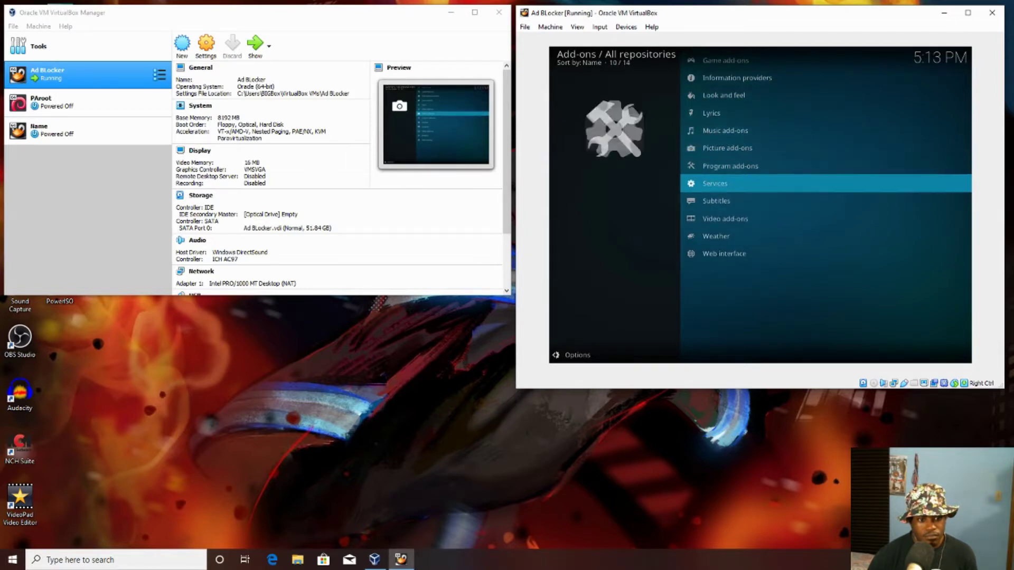
key(Return)
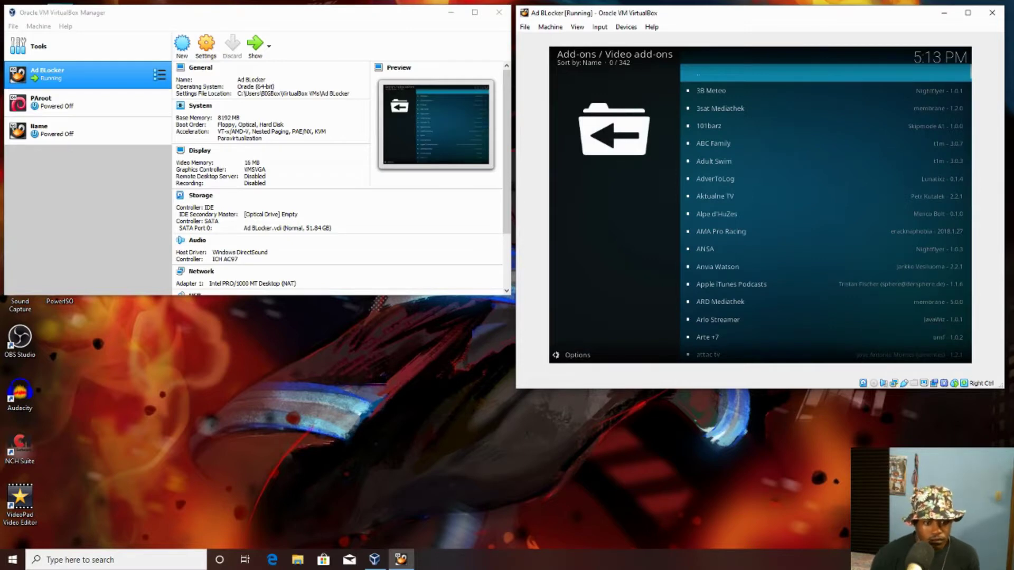
- Look through the alphabetical video add-ons list backwards, from its end up to the entries starting with L
key(Up)
key(Up)
key(Up)
key(Up)
key(Up)
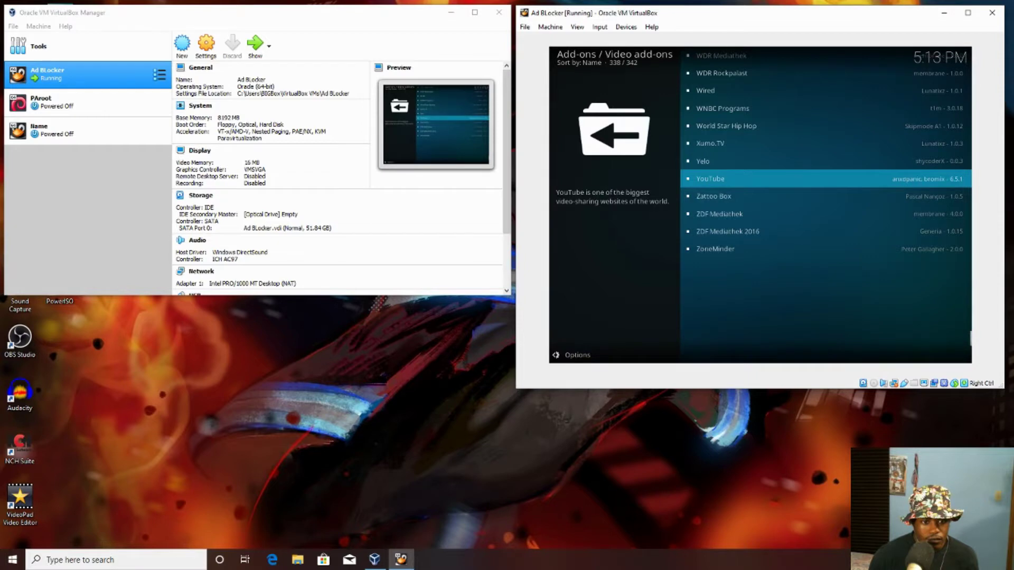
key(Up)
key(Up)
key(Up)
key(Up)
key(Up)
key(Up)
key(Up)
key(Up)
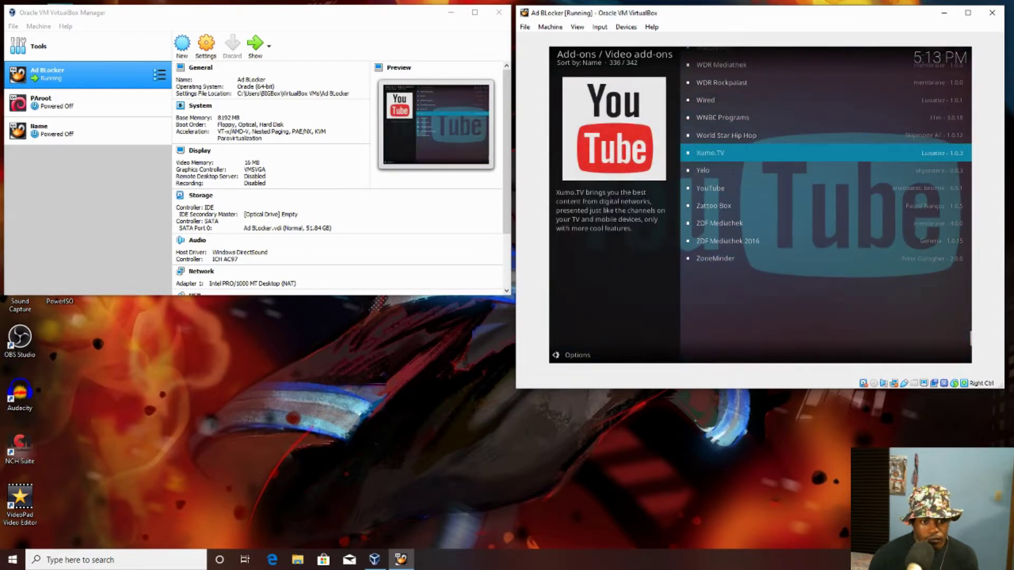
key(Up)
key(Up)
key(Up)
key(Up)
key(Up)
key(Up)
key(Up)
key(Up)
key(Up)
key(Up)
key(Up)
key(Up)
key(Up)
key(Up)
key(Up)
key(Up)
key(Up)
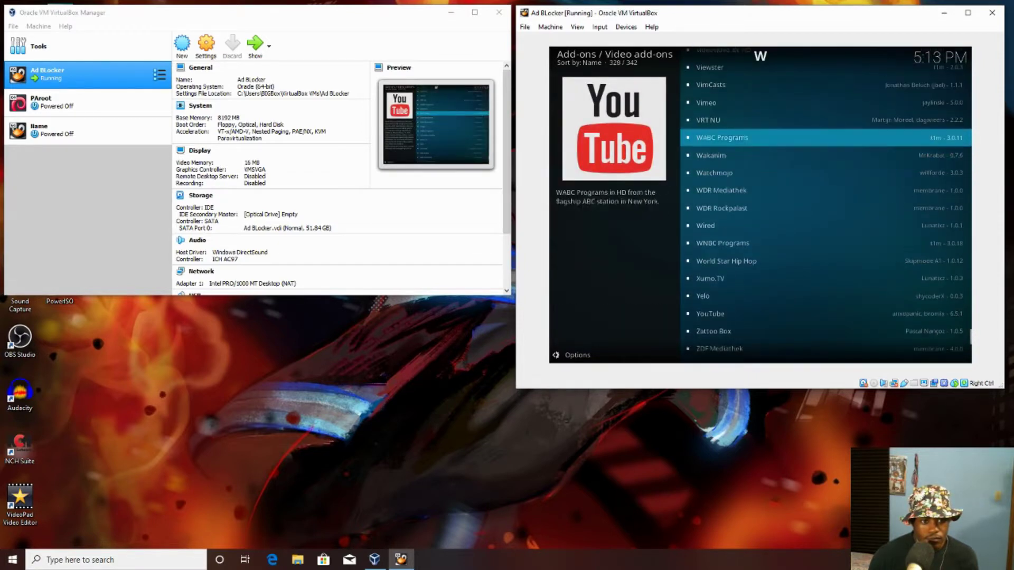
key(Up)
key(Up)
key(Up)
key(Up)
key(Up)
key(Up)
key(Up)
key(Up)
key(Up)
key(Up)
key(Up)
key(Up)
key(Up)
key(Up)
key(Up)
key(Up)
key(Up)
key(Up)
key(Up)
key(Up)
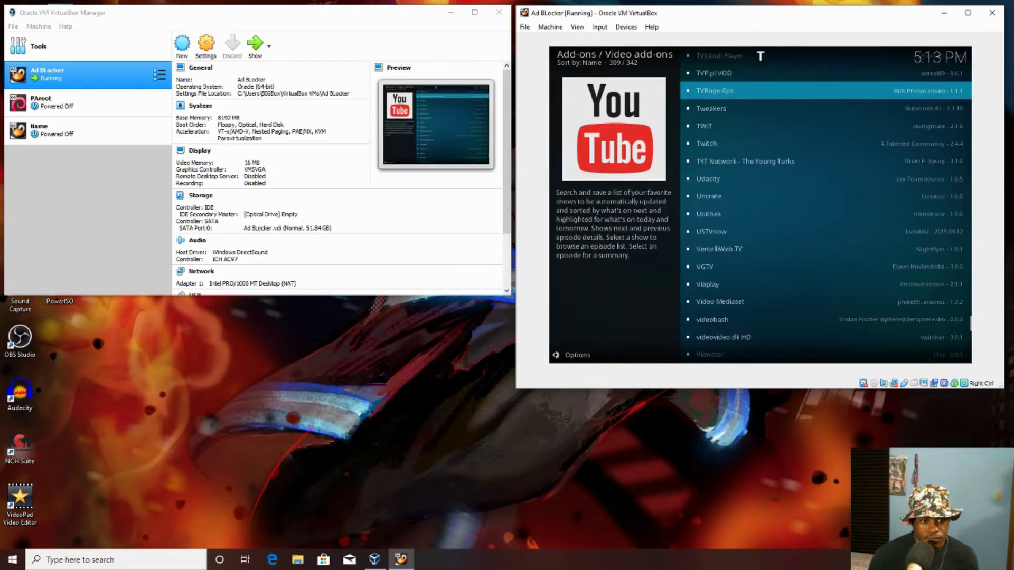
key(Up)
key(Up)
key(Up)
key(Up)
key(Up)
key(Up)
key(Up)
key(Up)
key(Up)
key(Up)
key(Up)
key(Up)
key(Up)
key(Up)
key(Up)
key(Up)
key(Up)
key(Up)
key(Up)
key(Up)
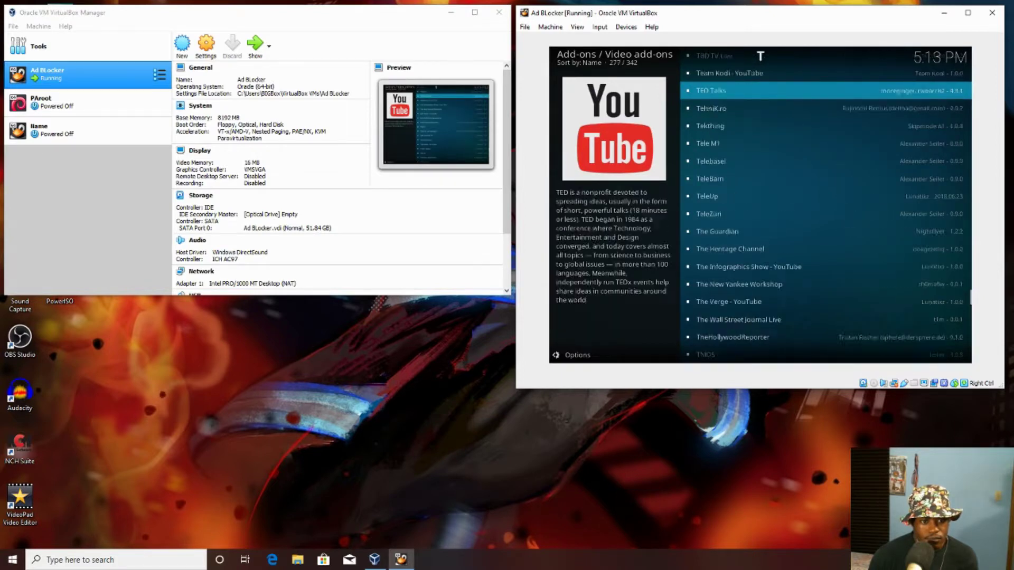
key(Up)
key(Up)
key(Up)
key(Up)
key(Up)
key(Up)
key(Up)
key(Up)
key(Up)
key(Up)
key(Up)
key(Up)
key(Up)
key(Up)
key(Up)
key(Up)
key(Up)
key(Up)
key(Up)
key(Up)
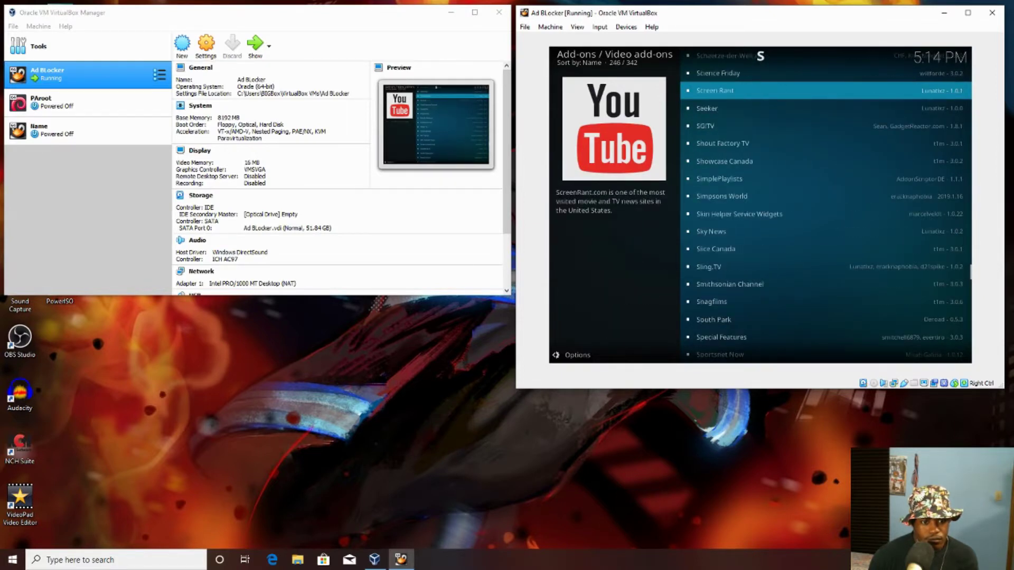
key(Up)
key(Up)
key(Up)
key(Up)
key(Up)
key(Up)
key(Up)
key(Up)
key(Up)
key(Up)
key(Up)
key(Up)
key(Up)
key(Up)
key(Up)
key(Up)
key(Up)
key(Up)
key(Up)
key(Up)
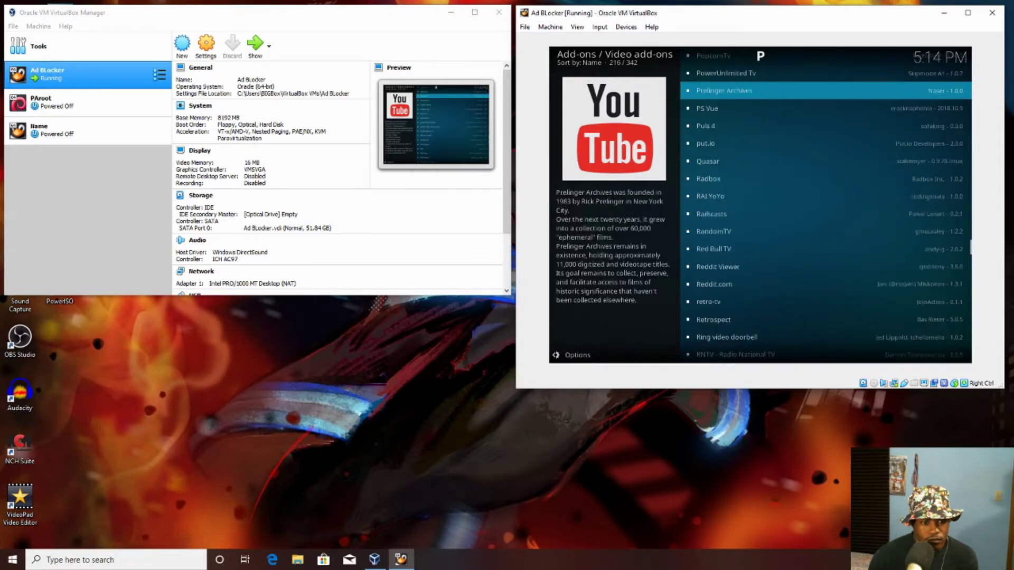
key(Up)
key(Up)
key(Up)
key(Up)
key(Up)
key(Up)
key(Up)
key(Up)
key(Up)
key(Up)
key(Up)
key(Up)
key(Up)
key(Up)
key(Up)
key(Up)
key(Up)
key(Up)
key(Up)
key(Up)
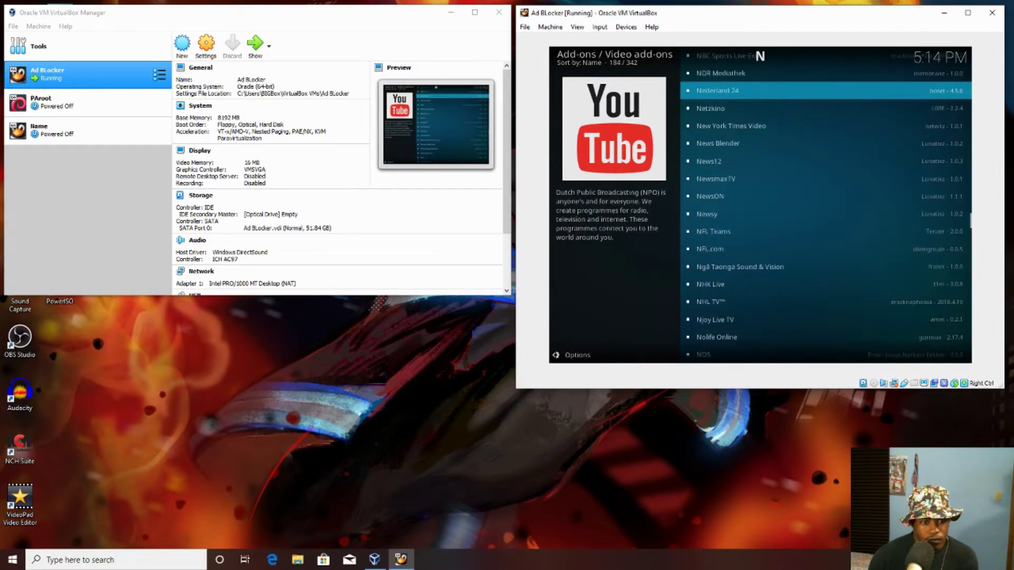
key(Up)
key(Up)
key(Up)
key(Up)
key(Up)
key(Up)
key(Up)
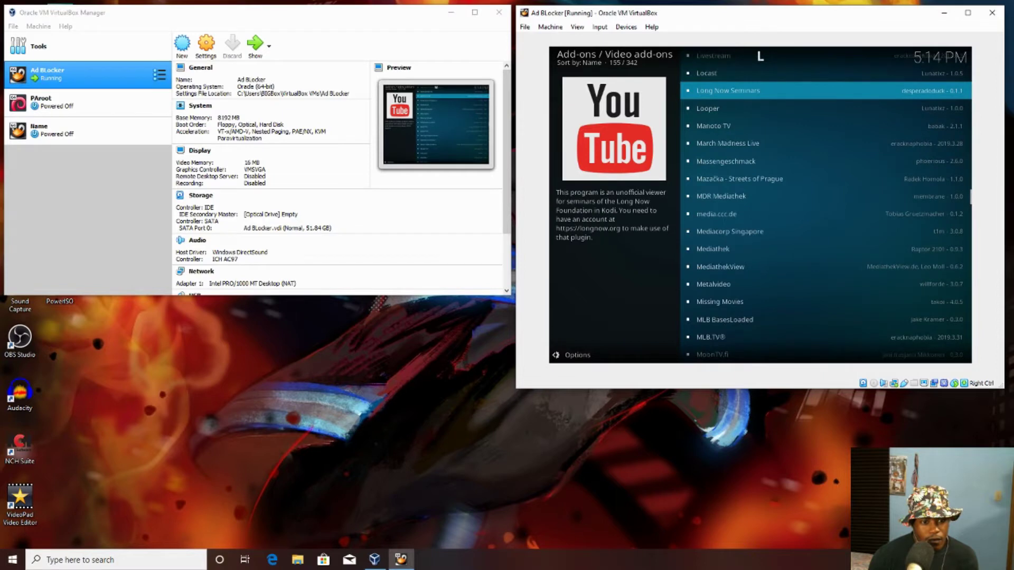
- Find Gaia in the alphabetical video add-ons list, going backwards from the L entries, and open its information page
key(Up)
key(Up)
key(Up)
key(Up)
key(Up)
key(Up)
key(Up)
key(Up)
key(Up)
key(Up)
key(Up)
key(Up)
key(Up)
key(Up)
key(Up)
key(Up)
key(Up)
key(Up)
key(Up)
key(Up)
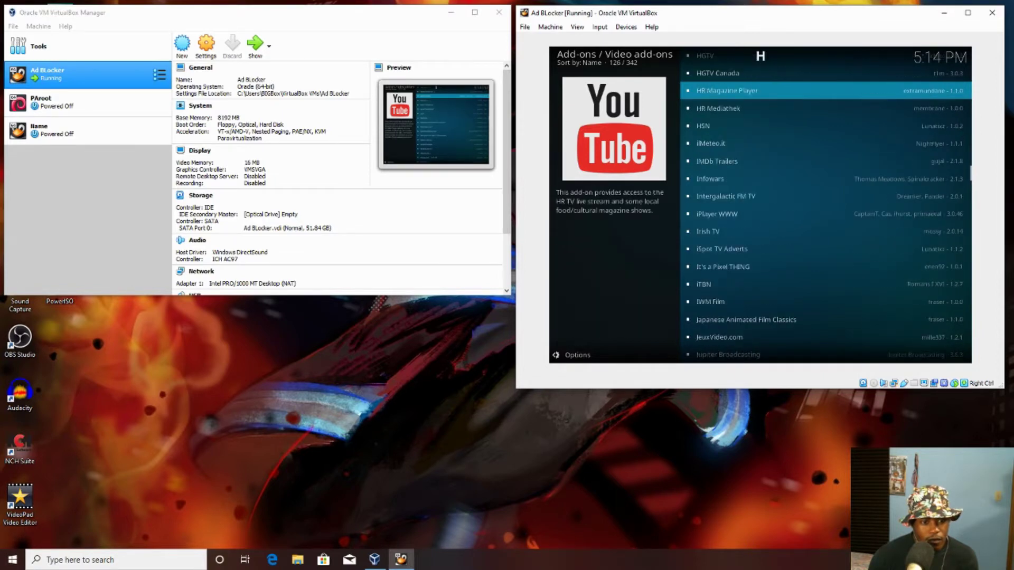
key(Up)
key(Up)
key(Up)
key(Up)
key(Up)
key(Up)
key(Up)
key(Up)
key(Up)
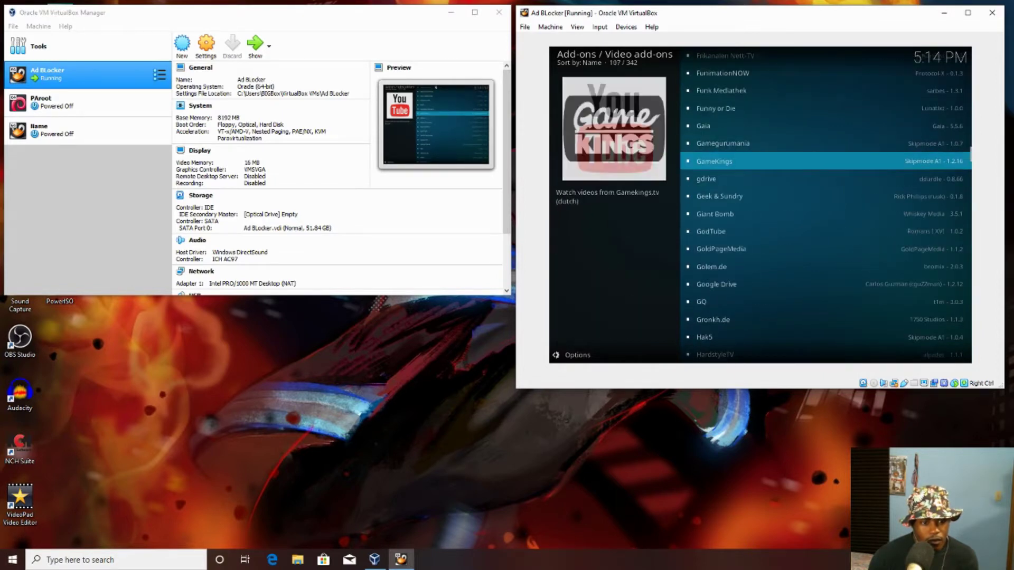
key(Up)
key(Up)
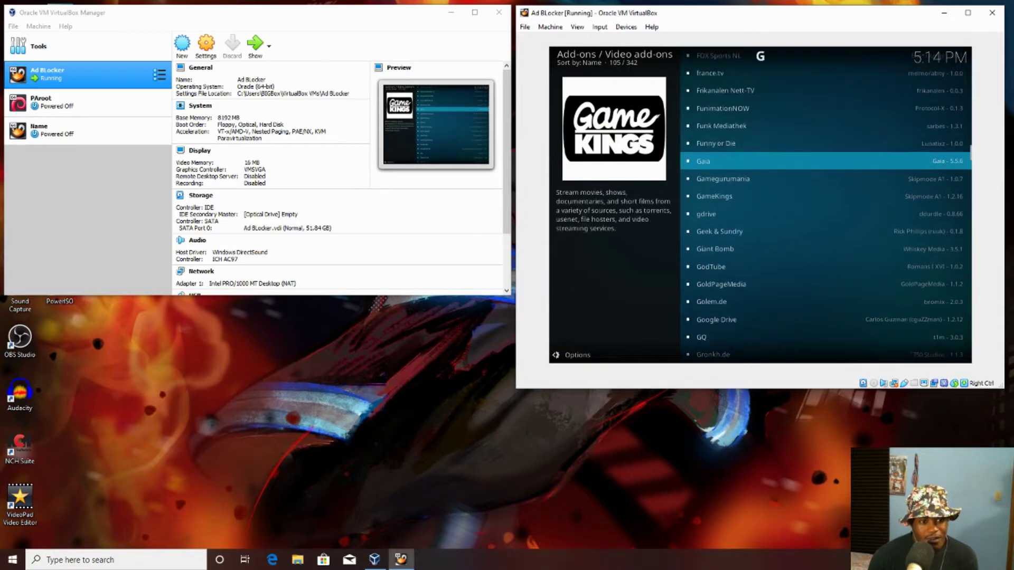
key(Return)
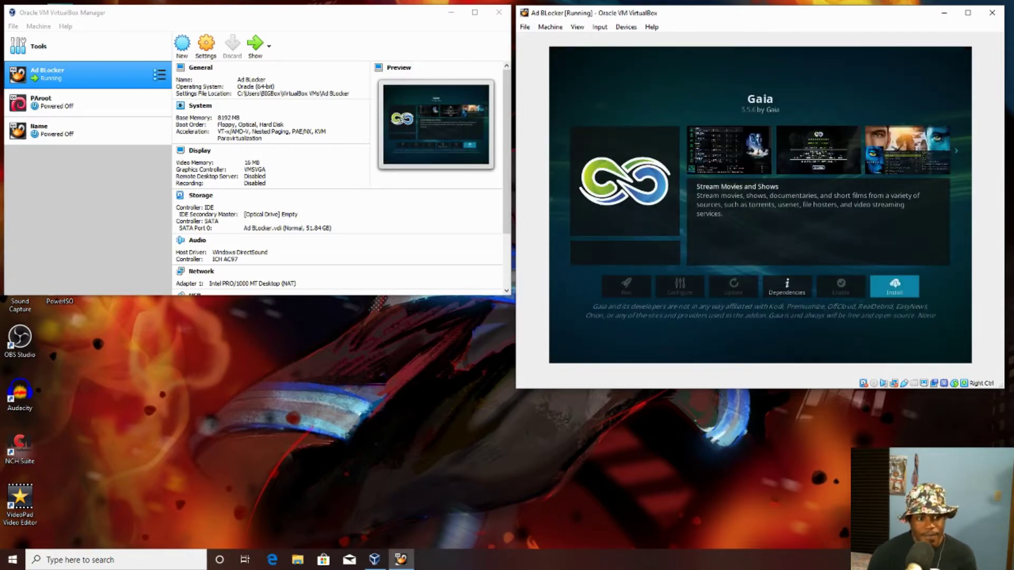
- Install Gaia version 5.5.6 from the Gaia Repository together with its required additional add-ons
key(Return)
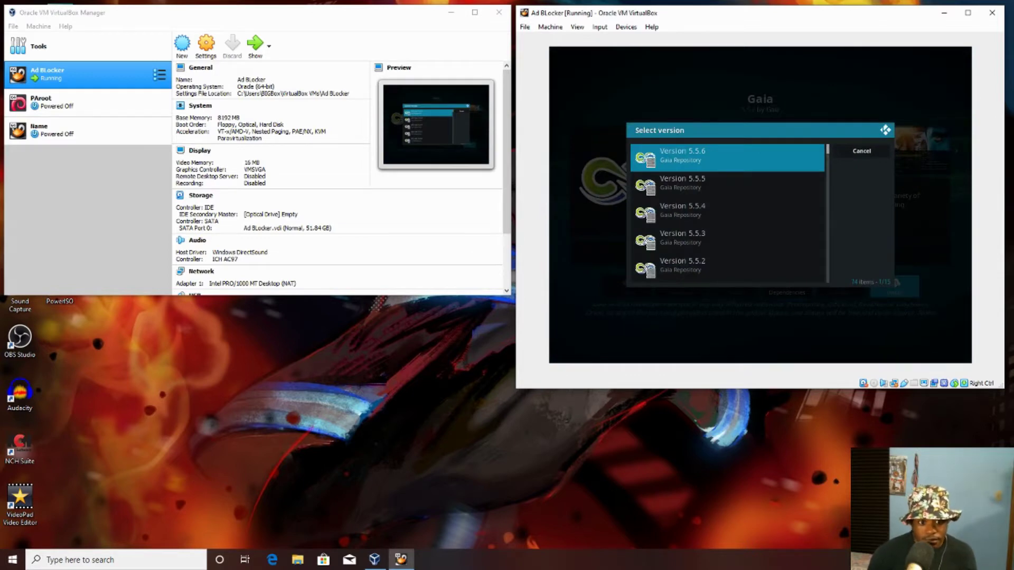
key(Return)
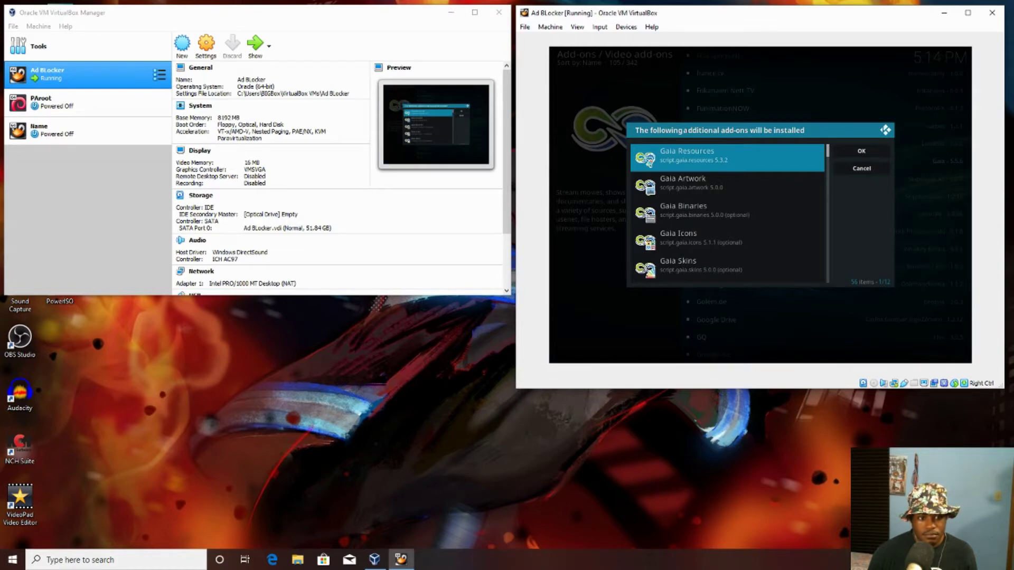
key(Right)
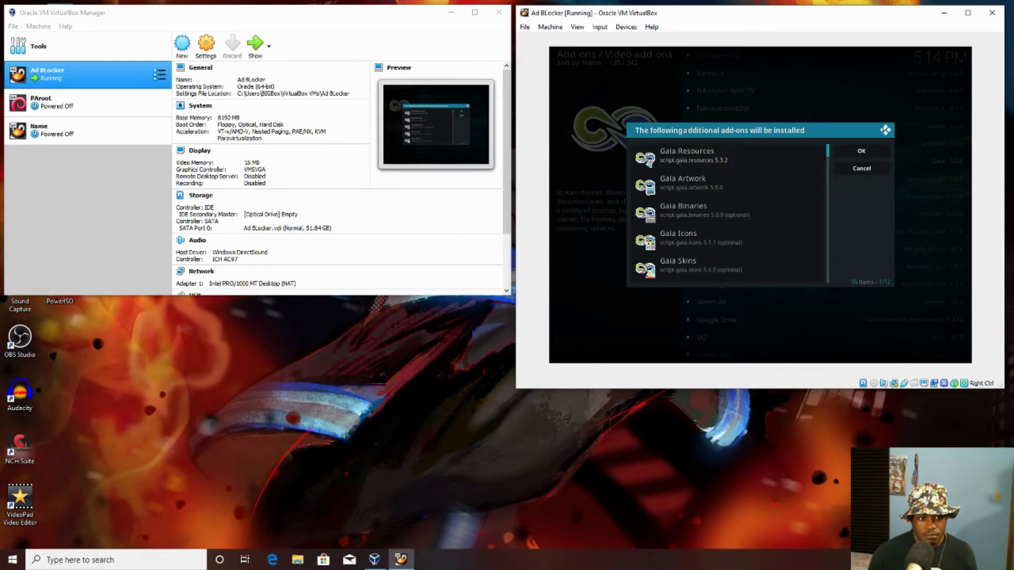
key(Return)
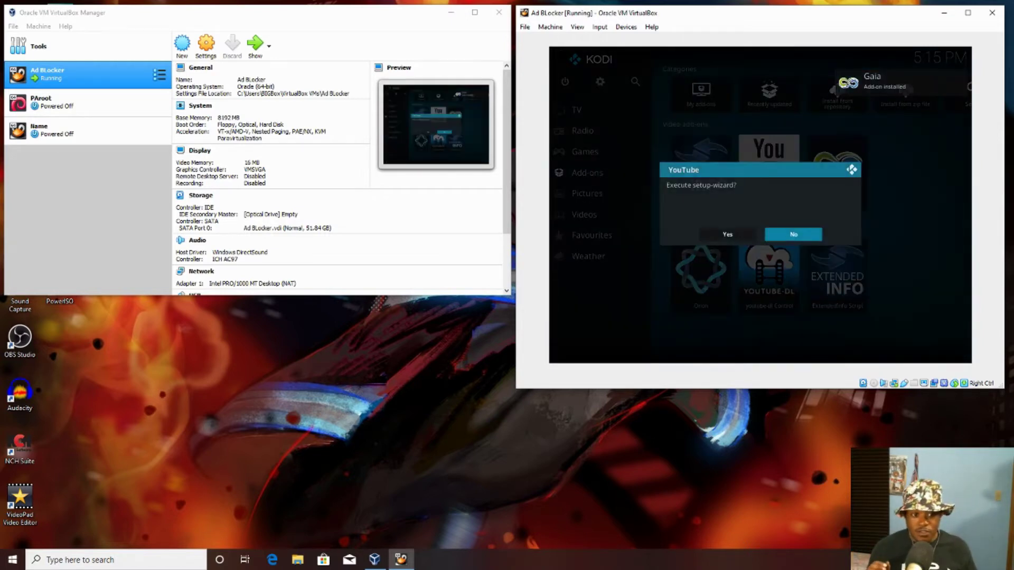
- Accept running the YouTube setup wizard and choose to adjust the language and region
key(Left)
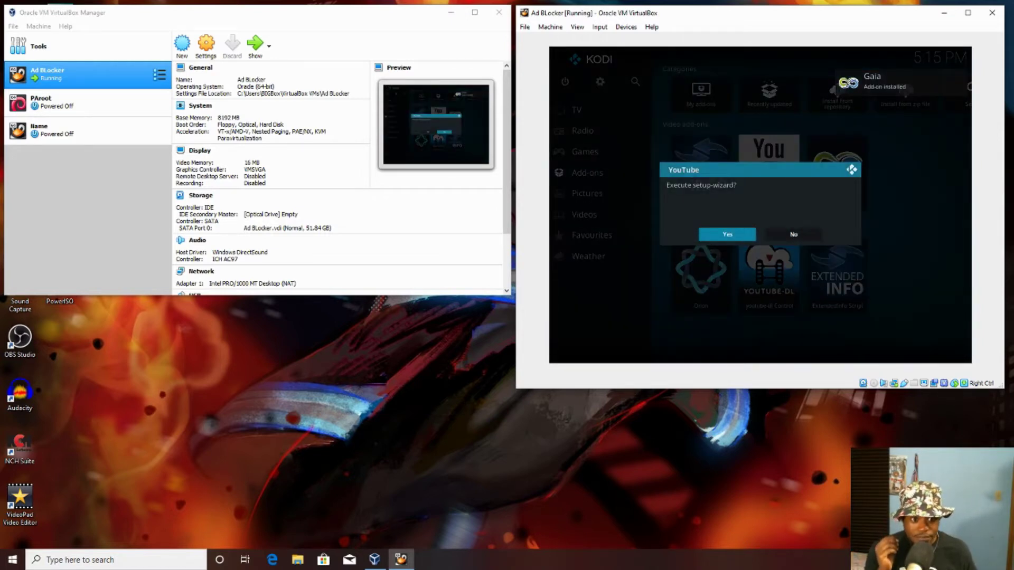
key(Return)
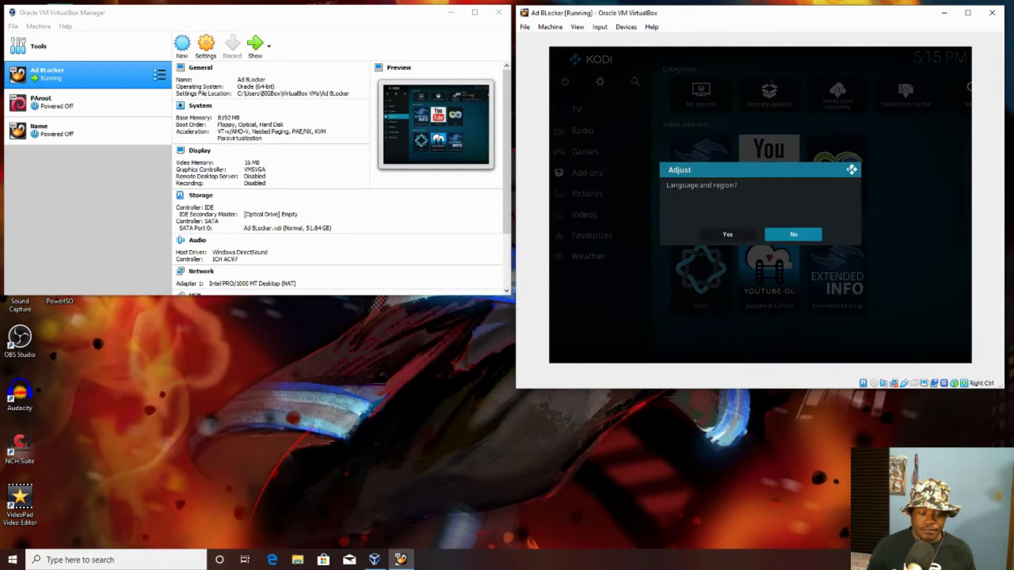
key(Left)
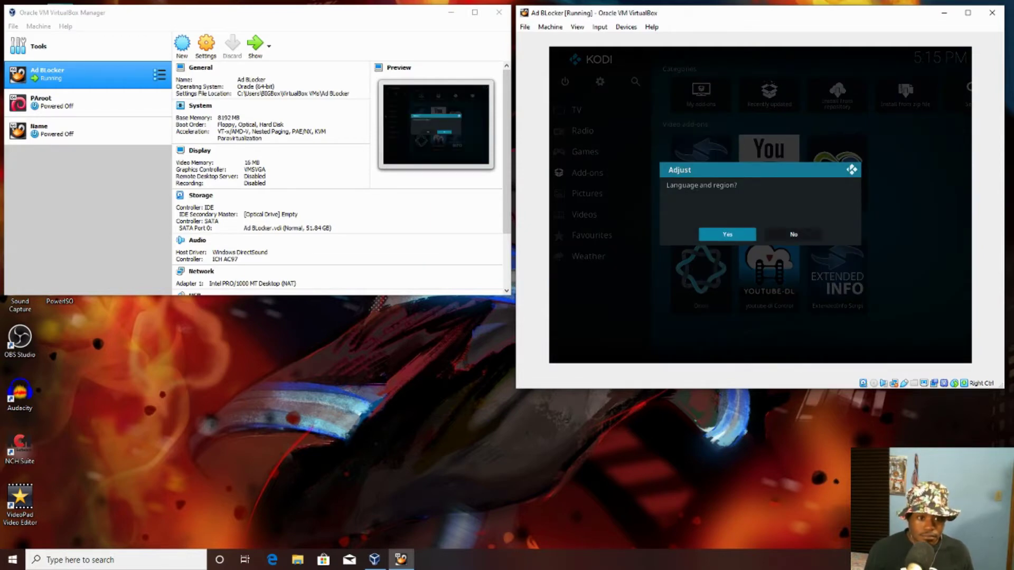
key(Return)
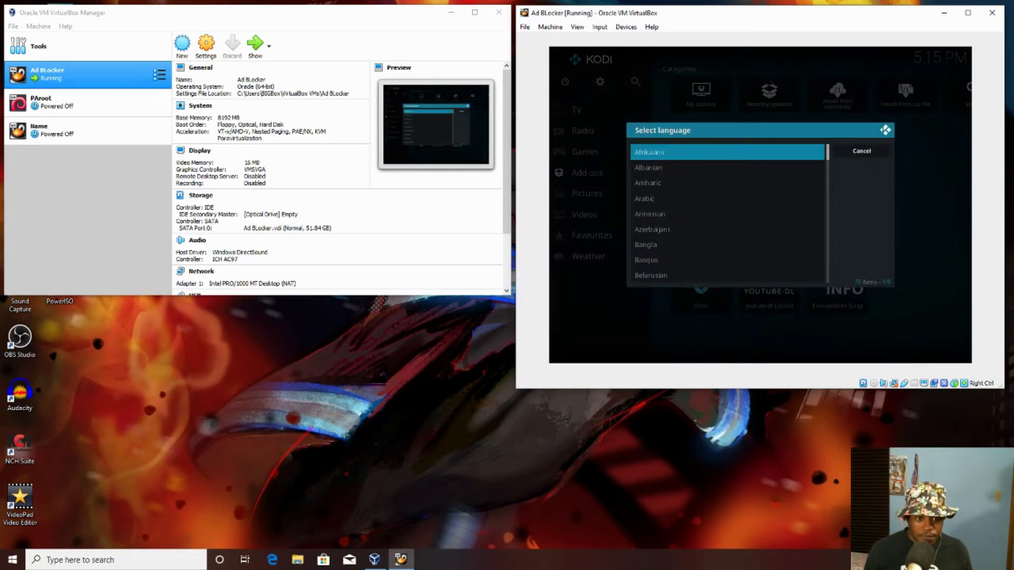
- Look through the YouTube language list from Afrikaans down to the Chinese entries
key(Down)
key(Down)
key(Down)
key(Down)
key(Down)
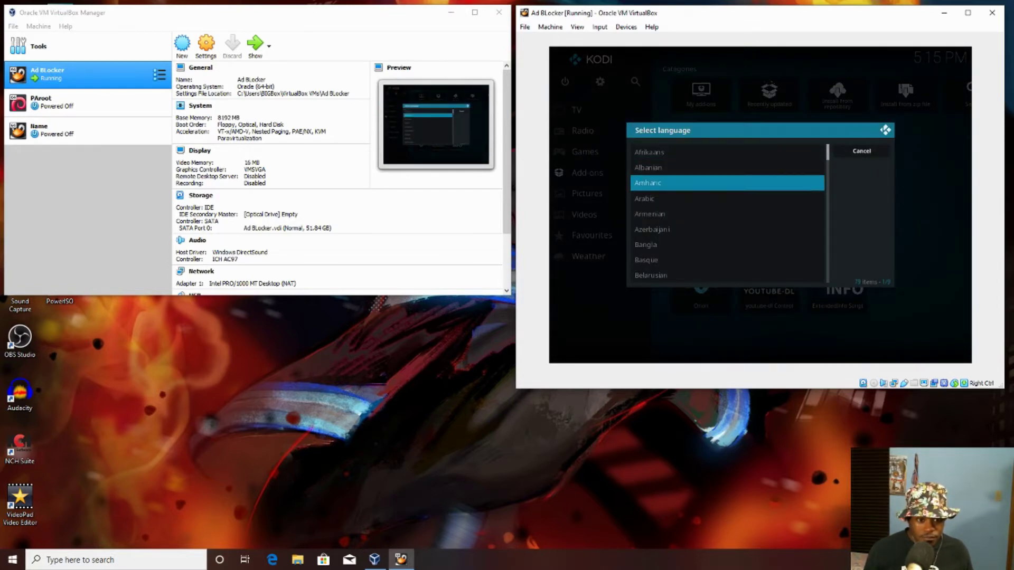
key(Down)
key(Up)
key(Up)
key(Up)
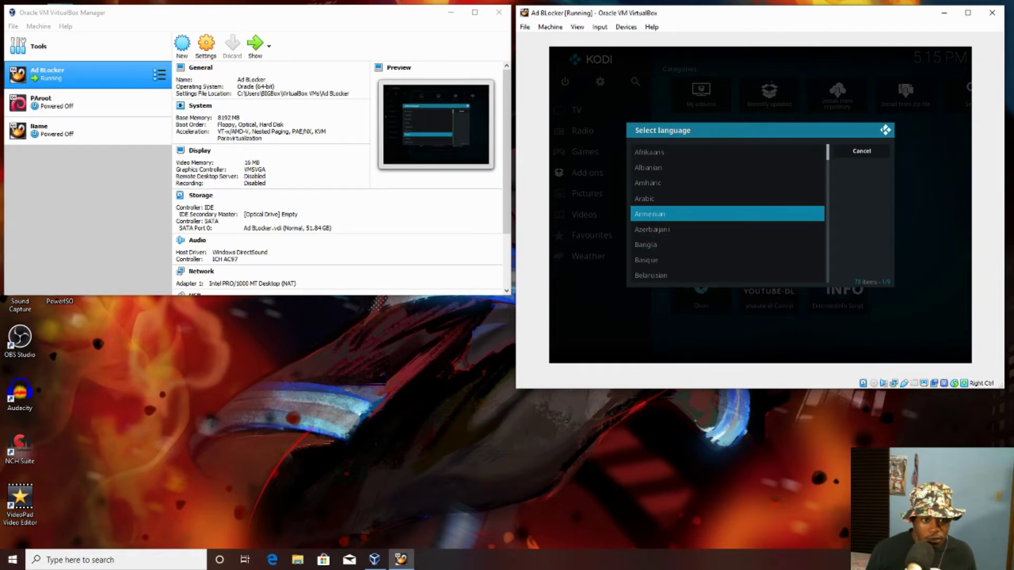
key(Down)
key(Down)
key(Down)
key(Down)
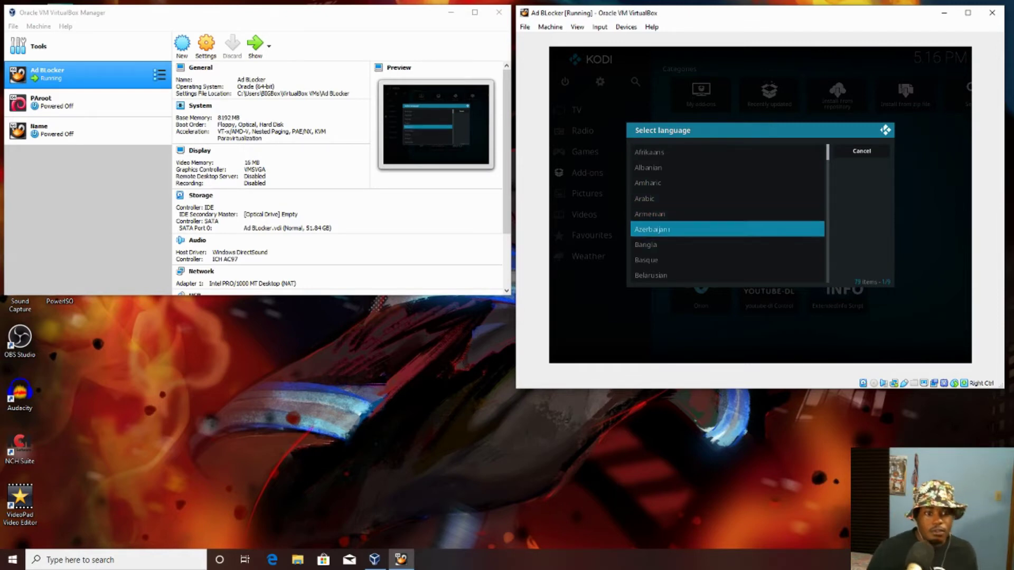
key(Down)
key(Down)
key(Down)
key(Down)
key(Down)
key(Down)
key(Down)
key(Down)
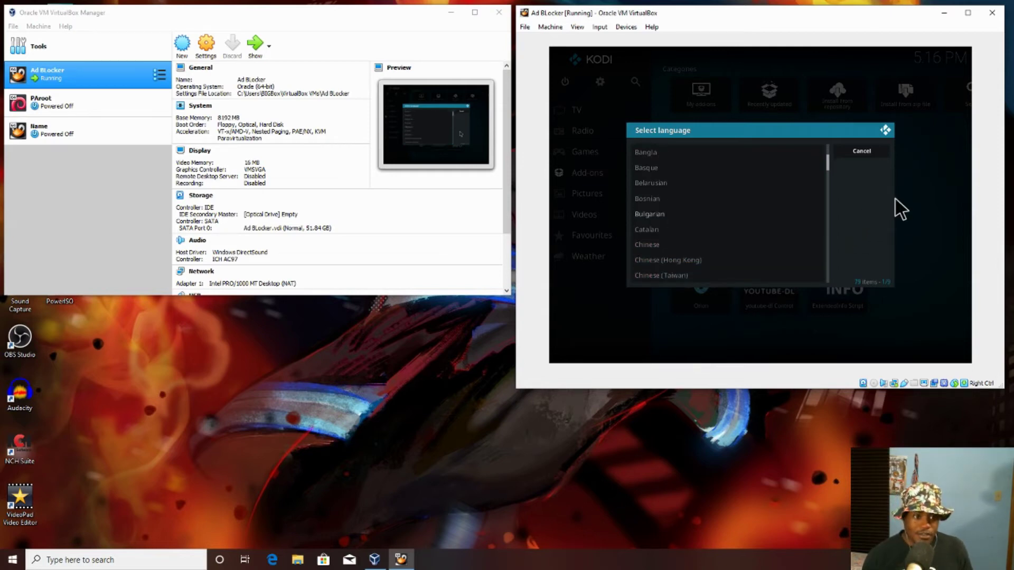
- Cancel the YouTube language selection and decline geolocation for My Location
click(863, 148)
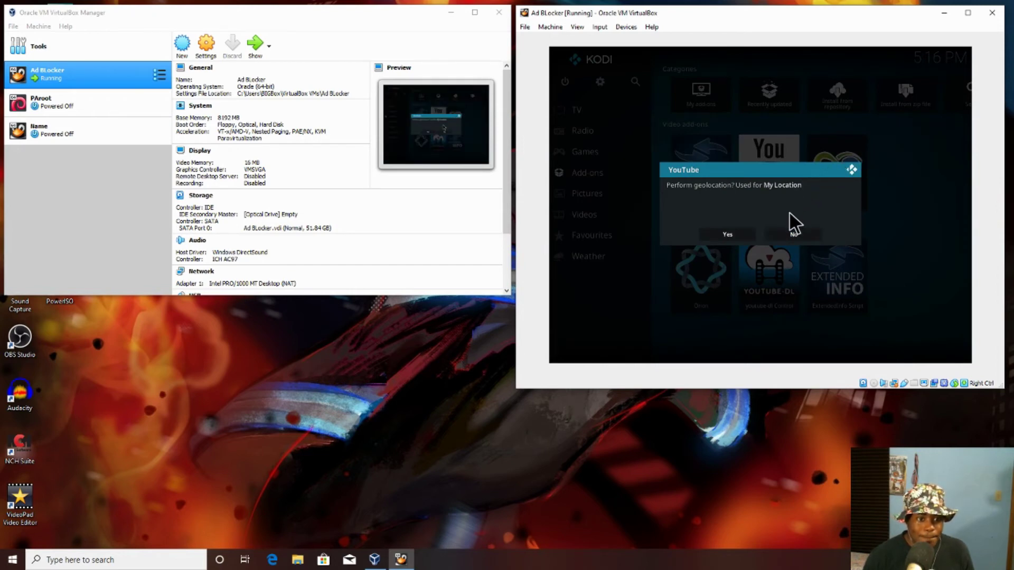
click(791, 234)
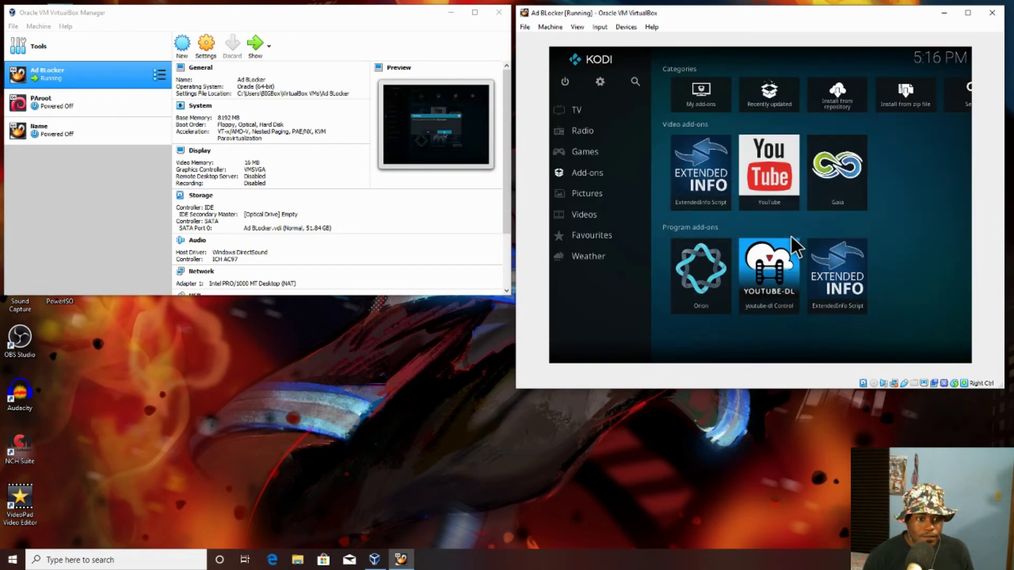
- Open the Gaia video add-on from the installed video add-ons on the home screen
click(817, 175)
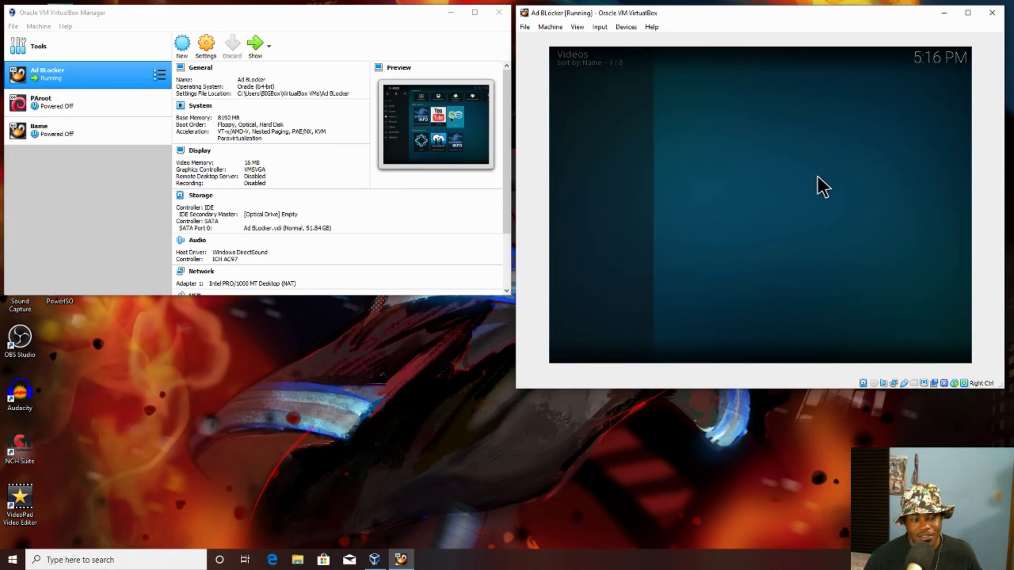